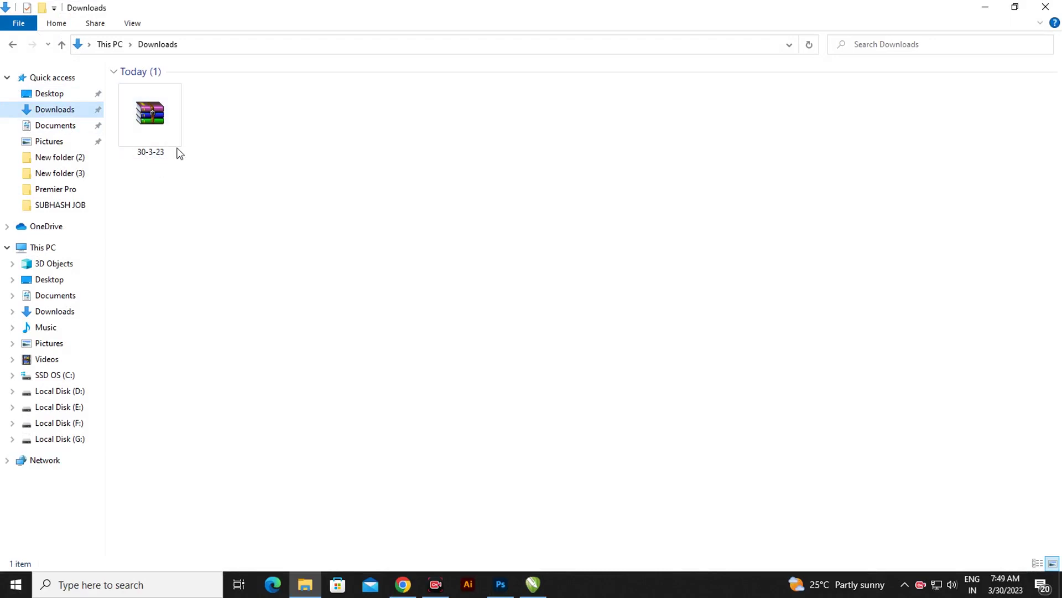
Select the 30-3-23 archive in Downloads and bring up its context menu
left_click(161, 123)
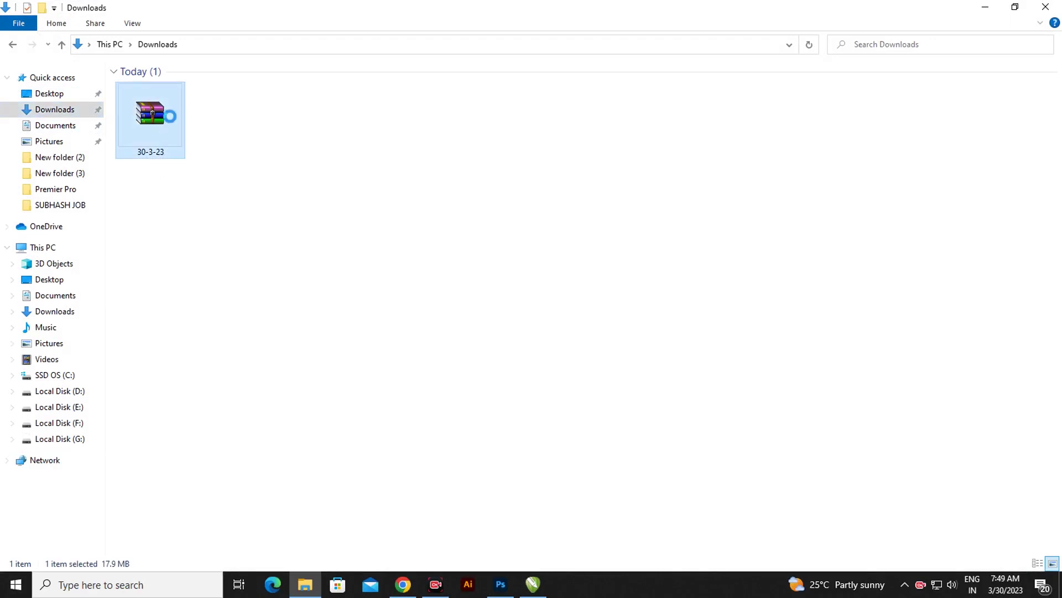
right_click(161, 121)
Extract the 30-3-23 archive here, entering the archive password to unlock it
left_click(203, 190)
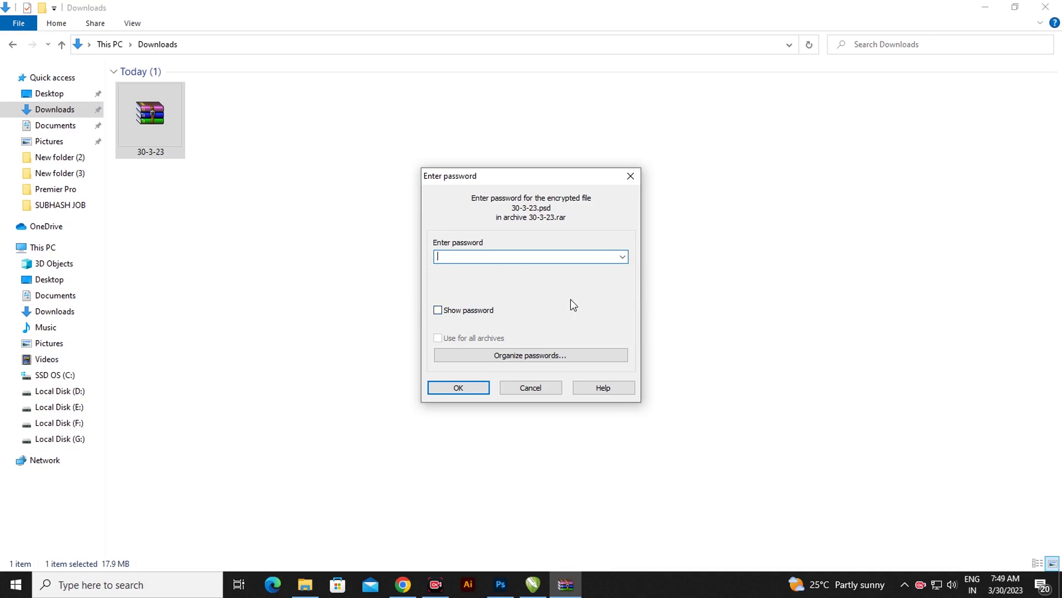
type("12")
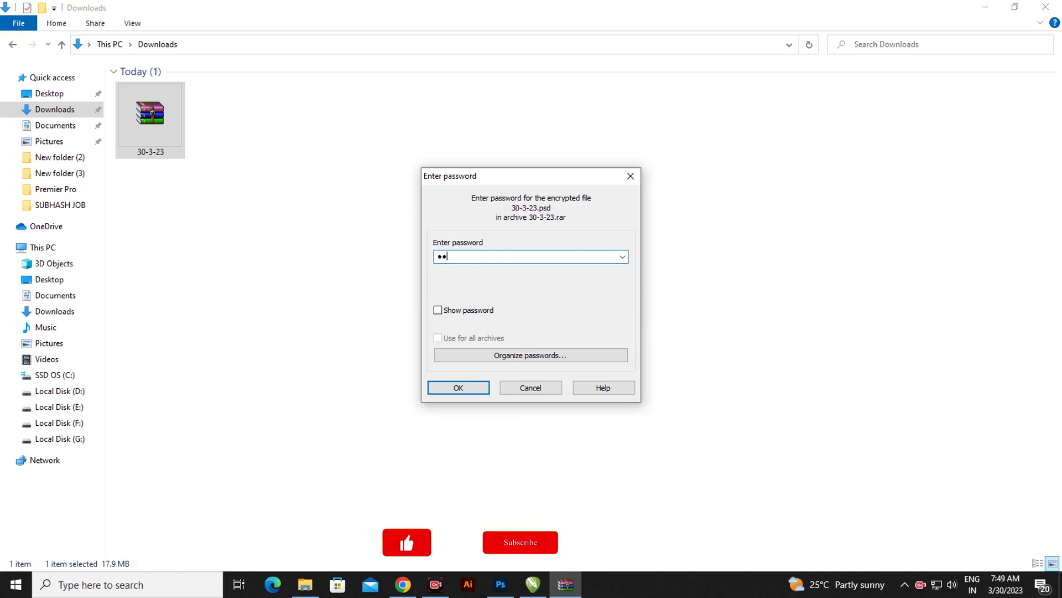
type("3")
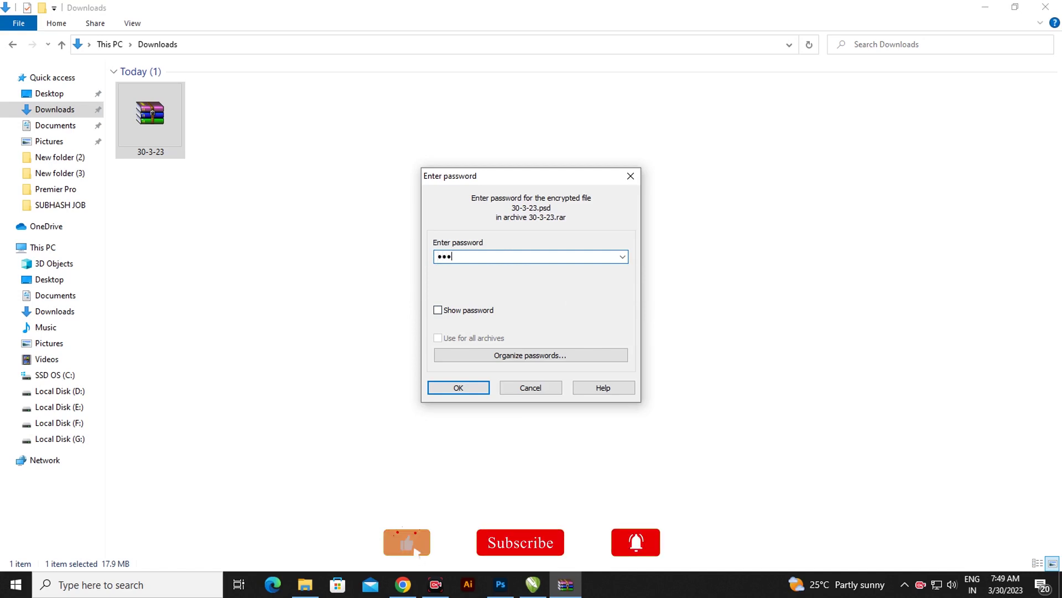
type("4567")
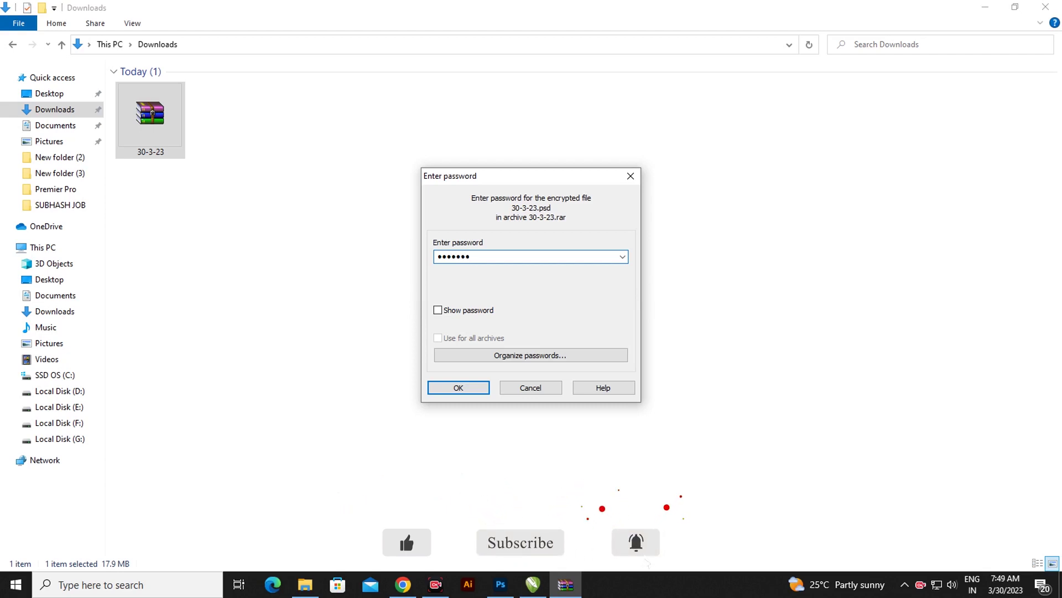
type("8")
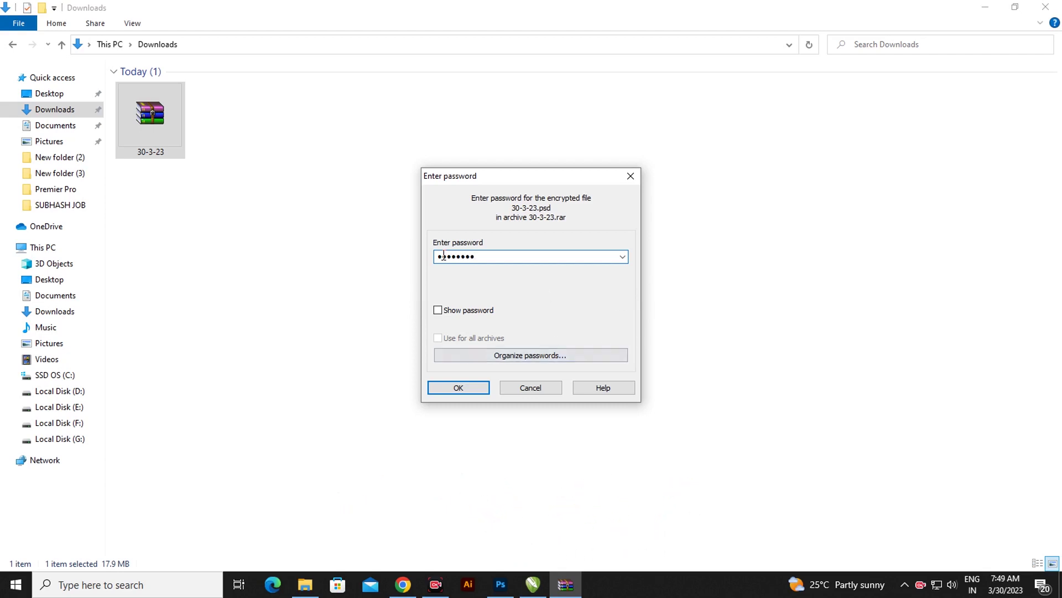
left_click_drag(474, 256, 420, 256)
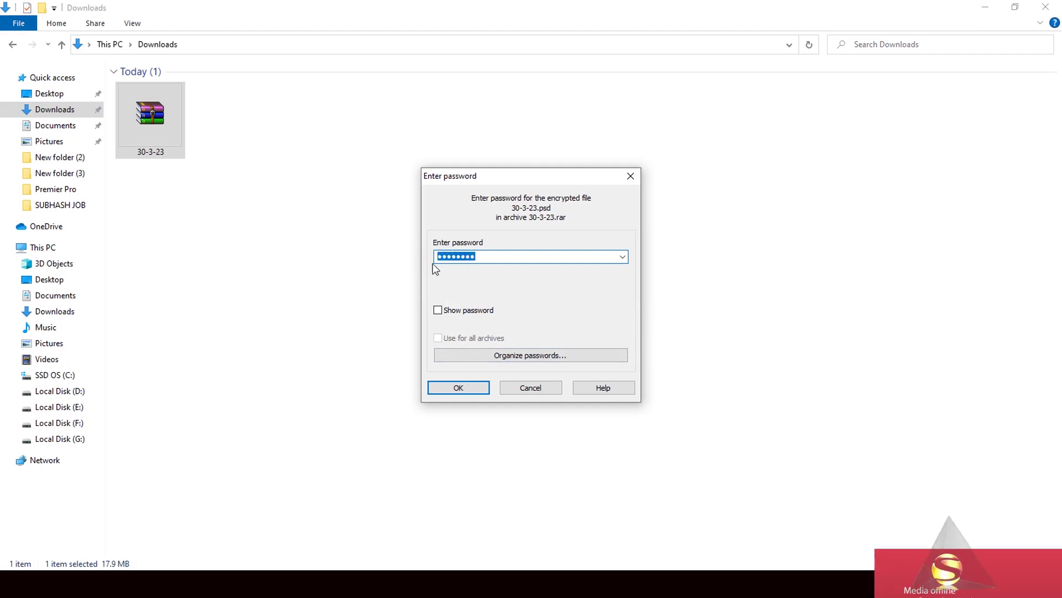
left_click(473, 390)
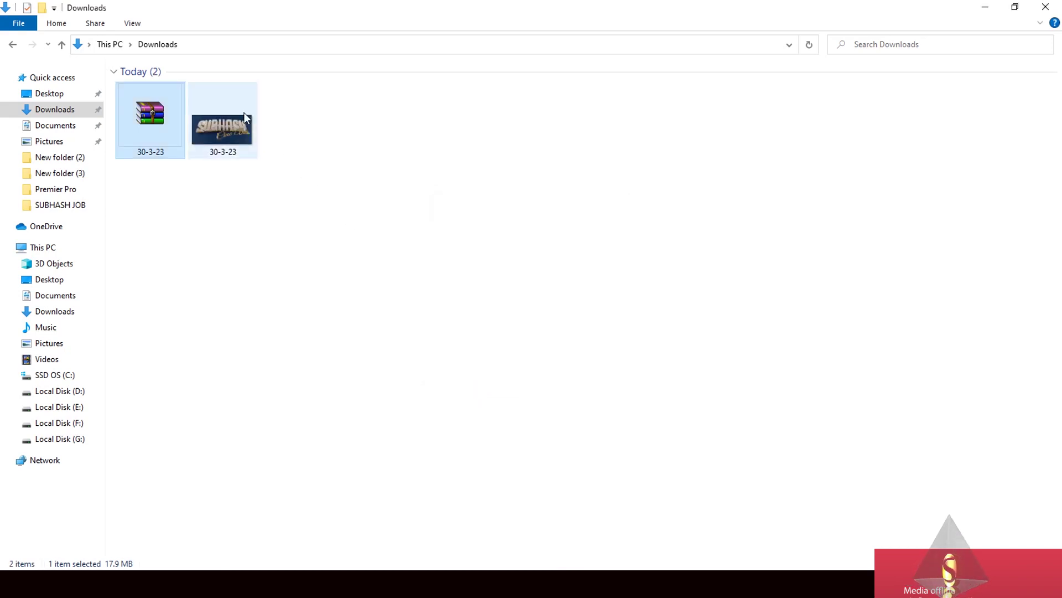
Drag the extracted 30-3-23.psd onto Photoshop to open it
left_click(228, 143)
left_click_drag(228, 143, 556, 368)
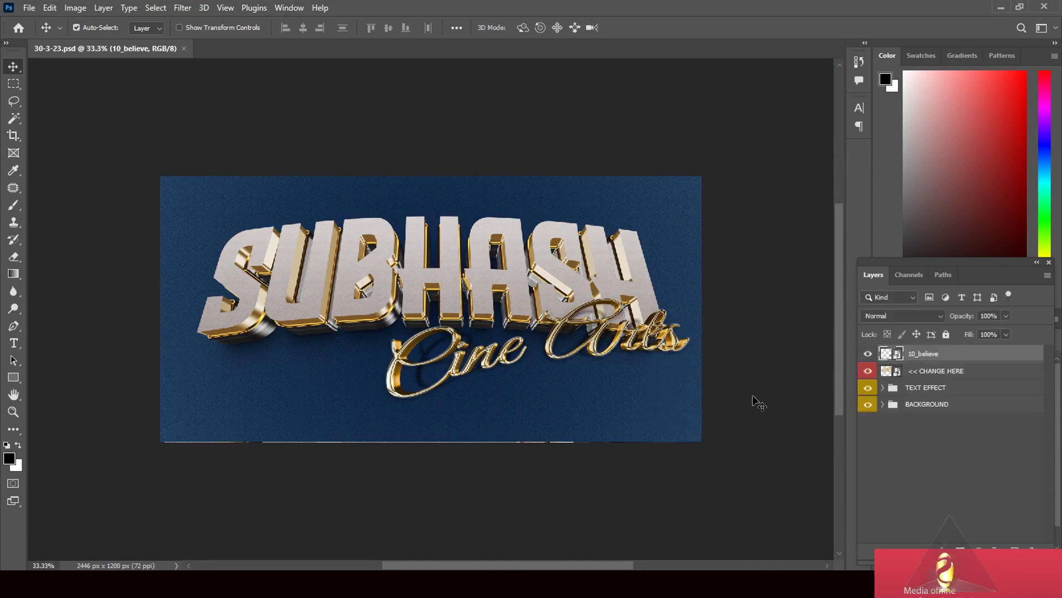
Fit the design to the window and open the << CHANGE HERE smart object's contents
key("ctrl+0")
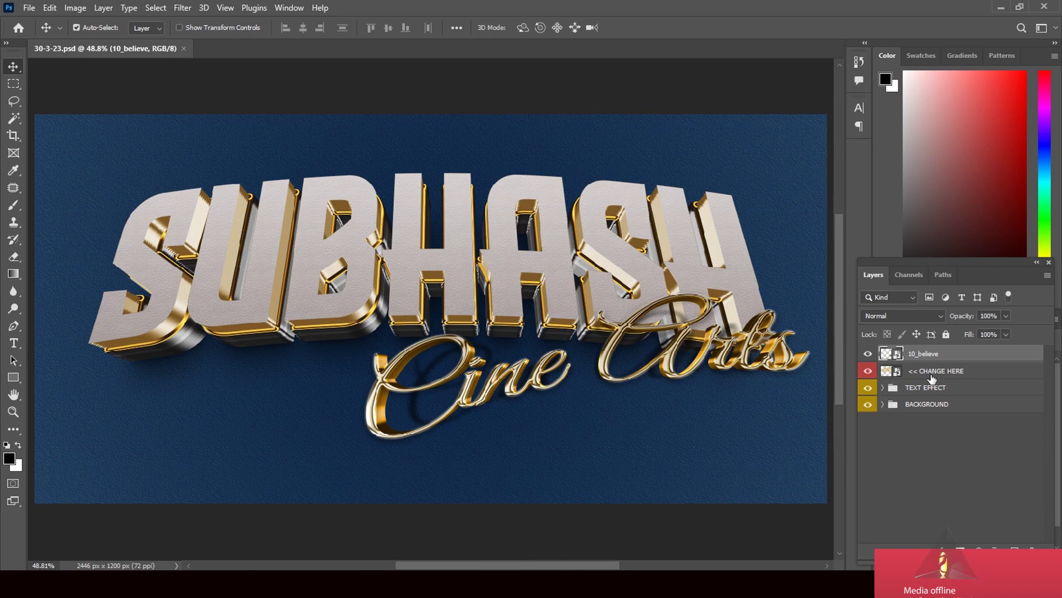
left_click(897, 375)
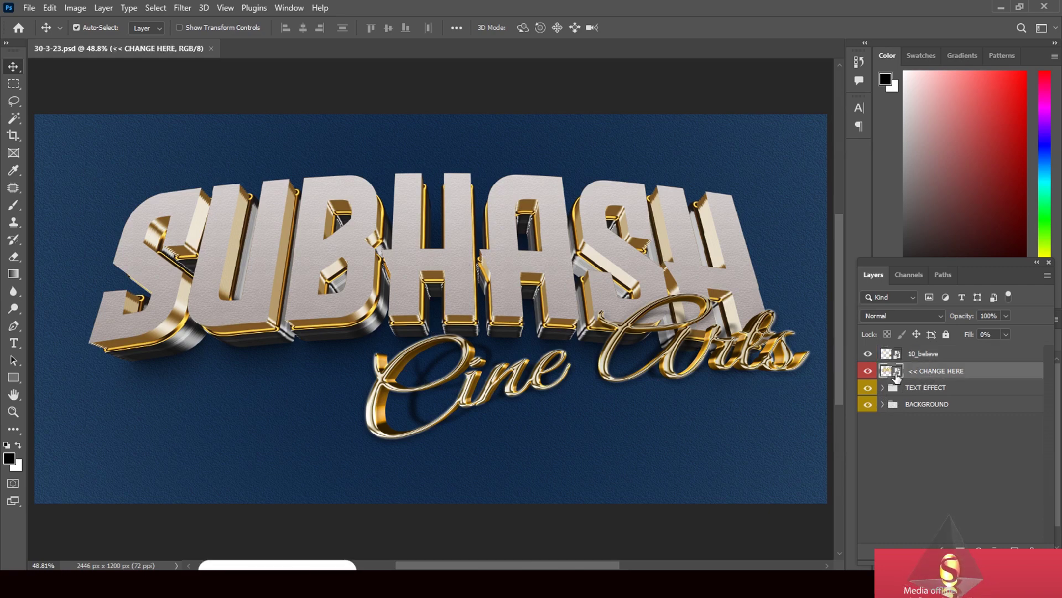
double_click(897, 374)
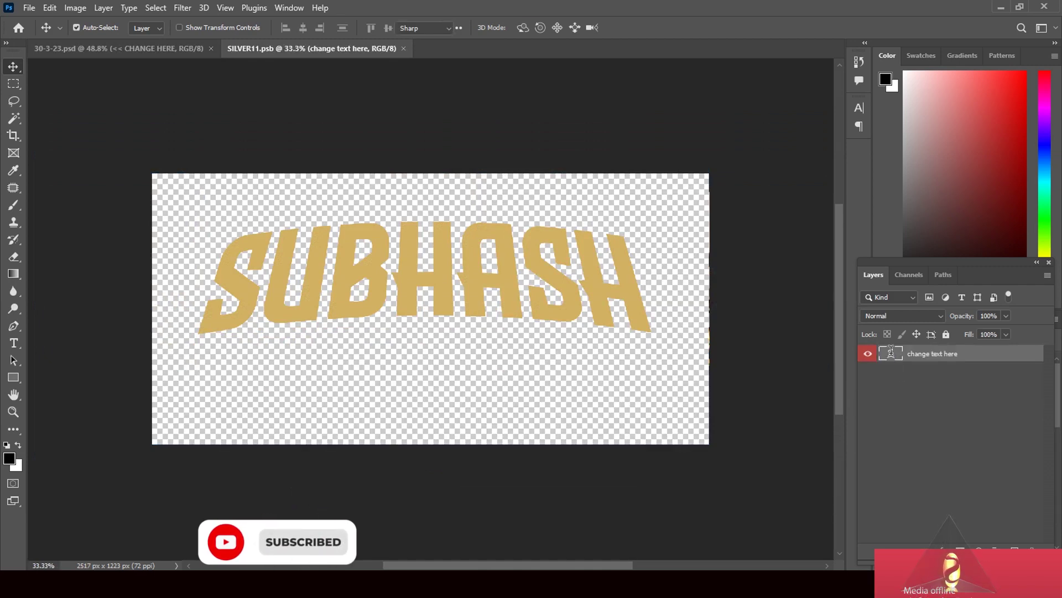
Change the gold text from SUBHASH to BADASHA and commit the edit
double_click(892, 354)
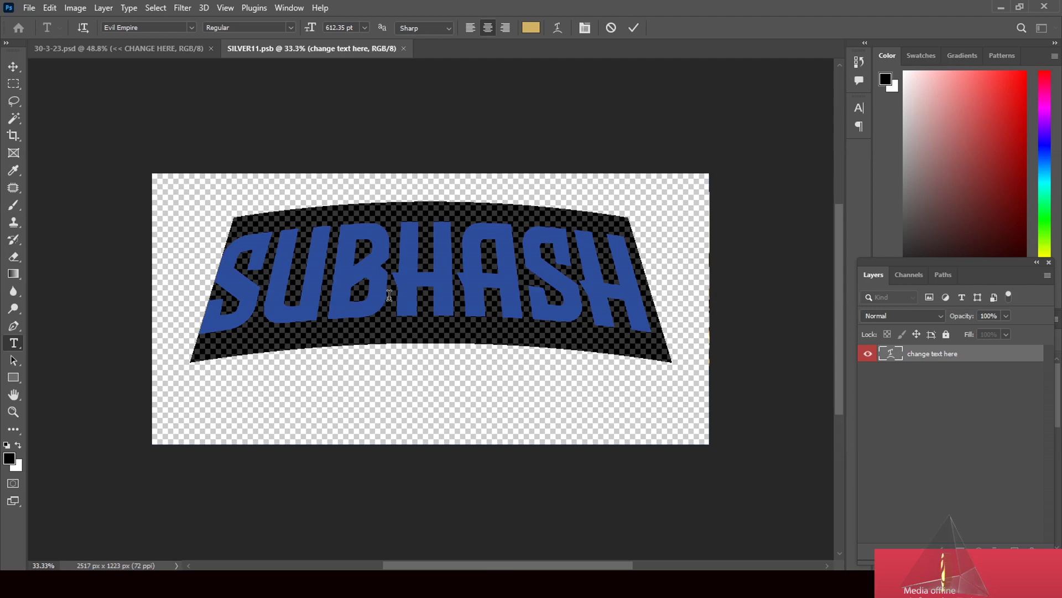
type("BAD")
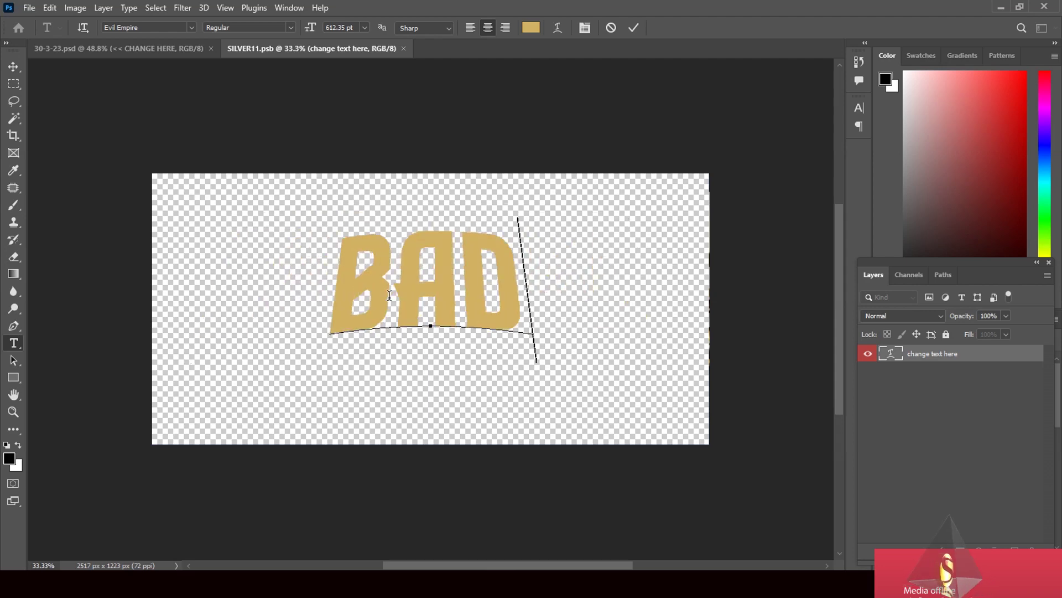
type("ASHA")
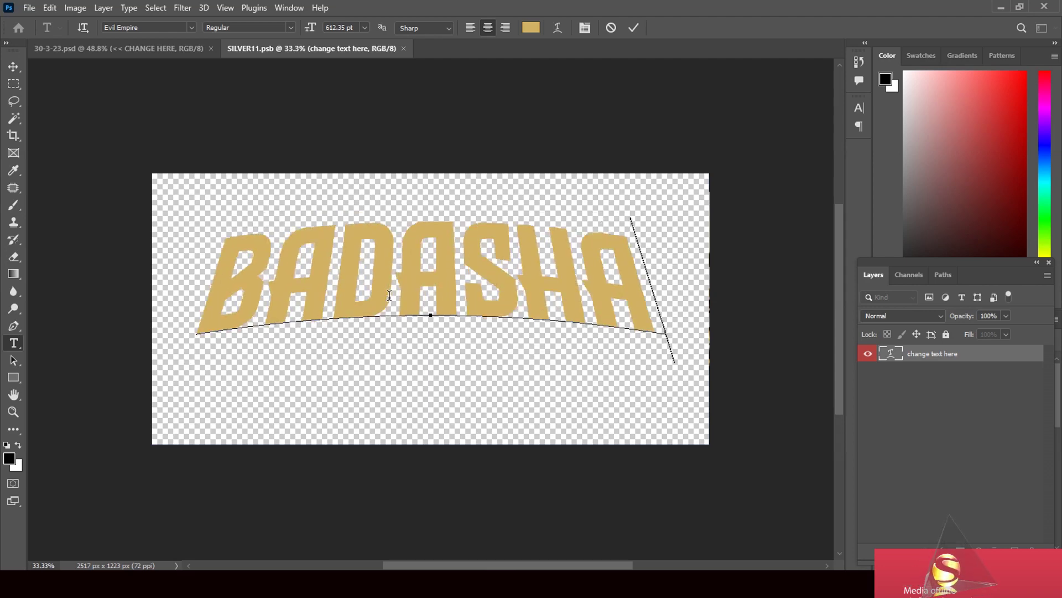
left_click(13, 66)
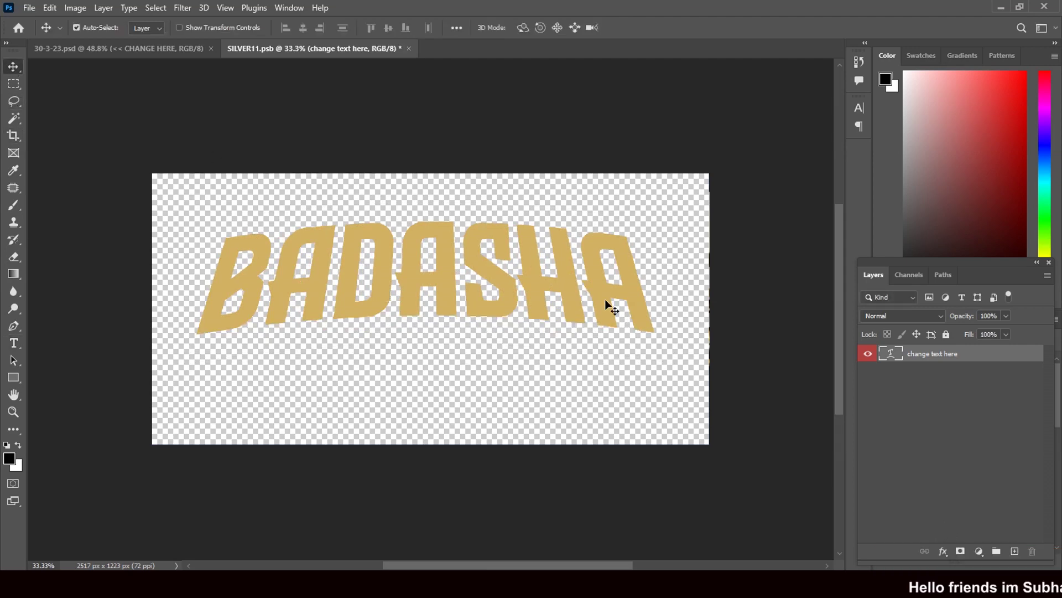
left_click(14, 343)
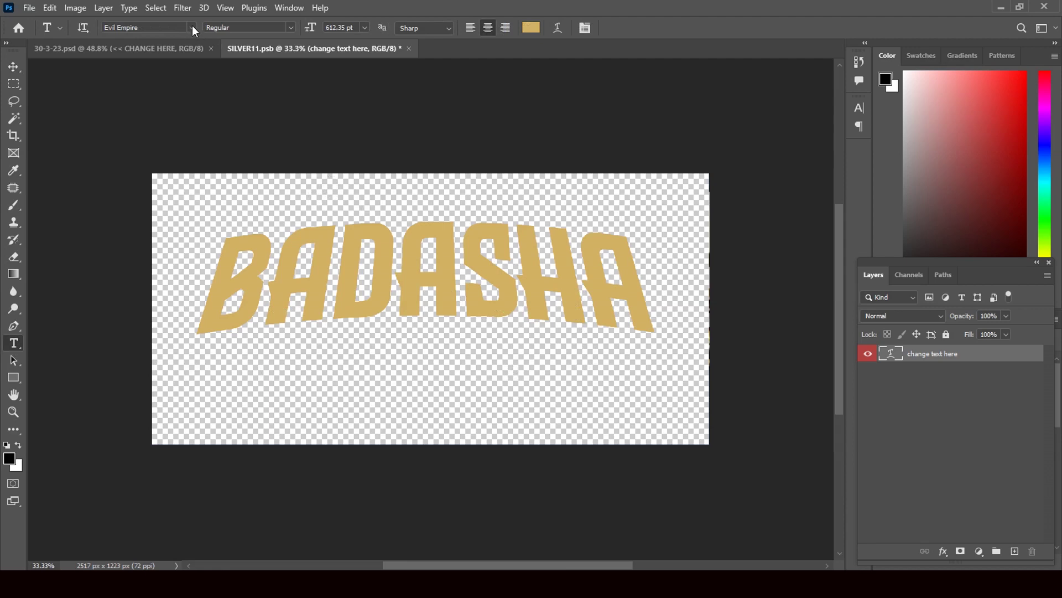
Set the BADASHA text in the Flip Flop font
left_click(192, 27)
type("Ed")
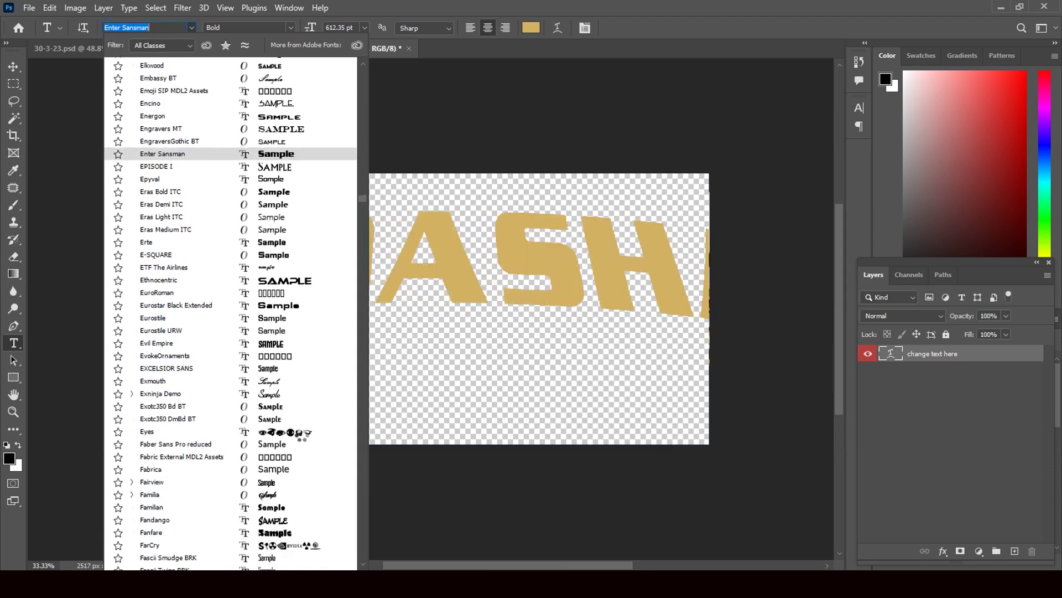
type("Ey")
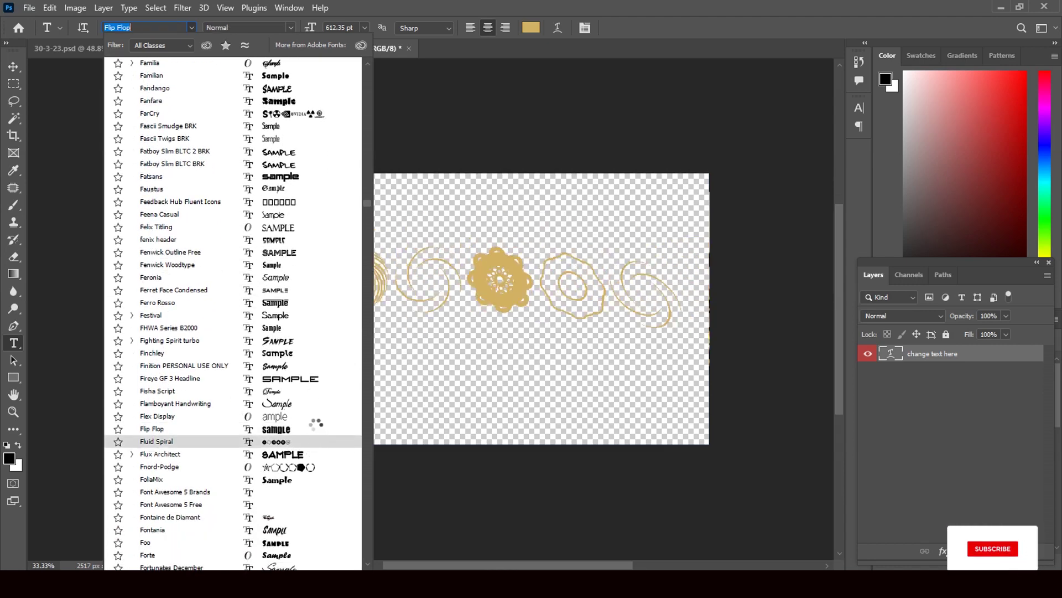
left_click(313, 425)
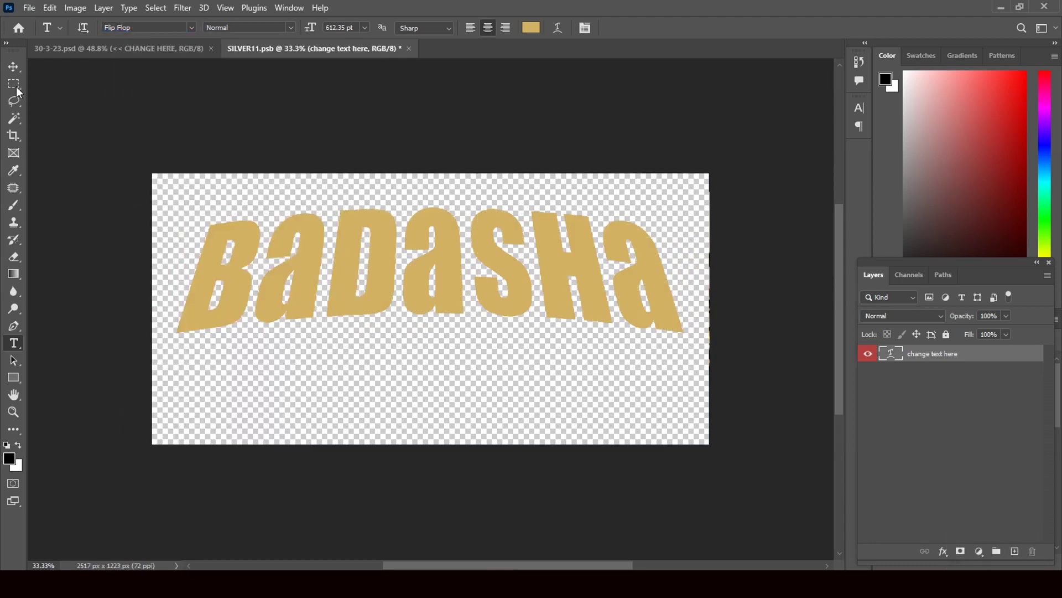
Shift the BADASHA text about 60 px lower on the canvas
left_click(13, 66)
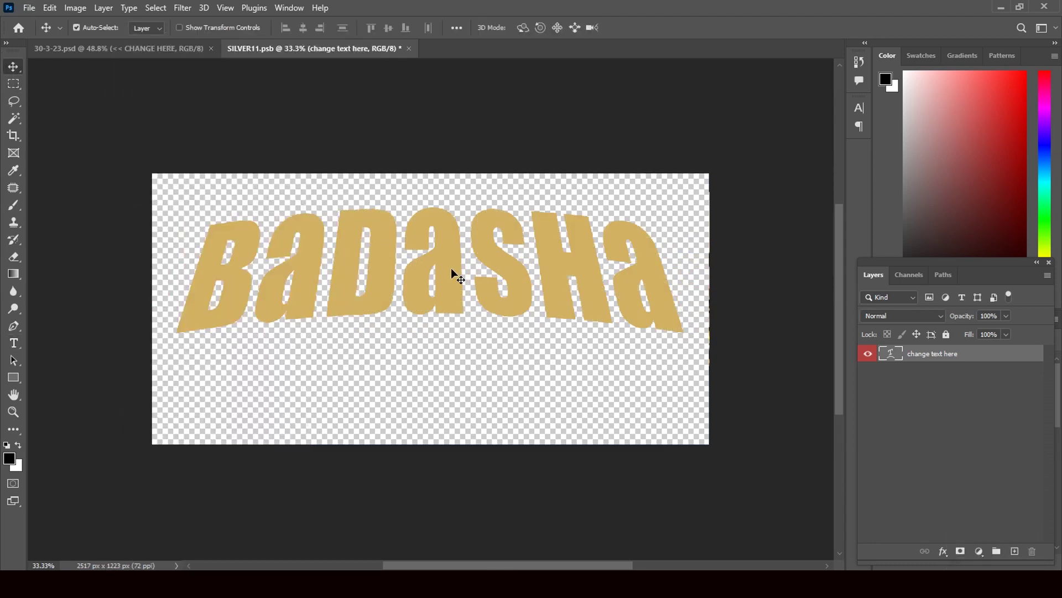
left_click_drag(451, 269, 451, 291)
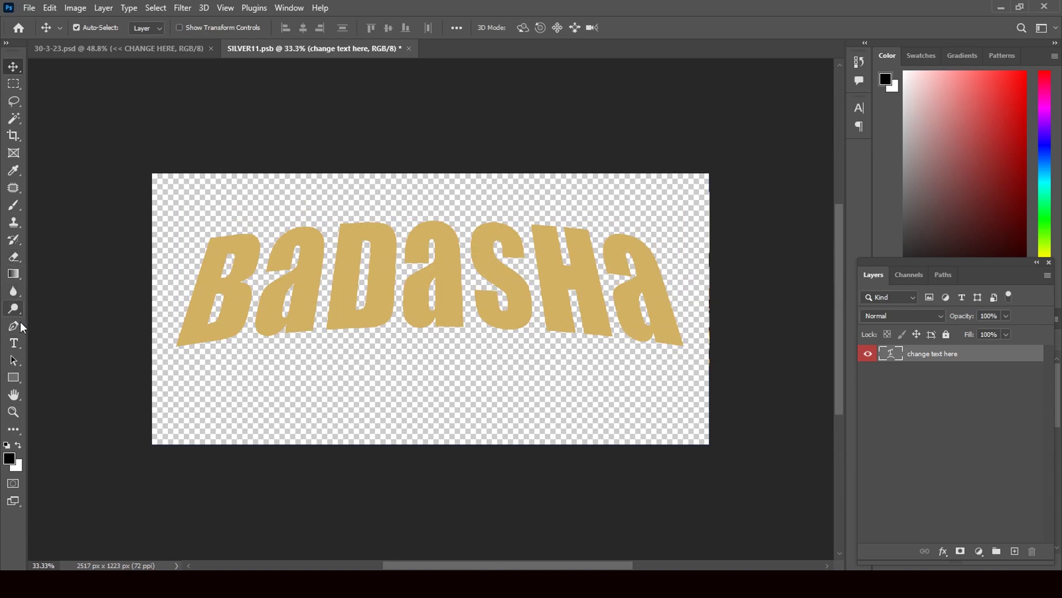
left_click(14, 343)
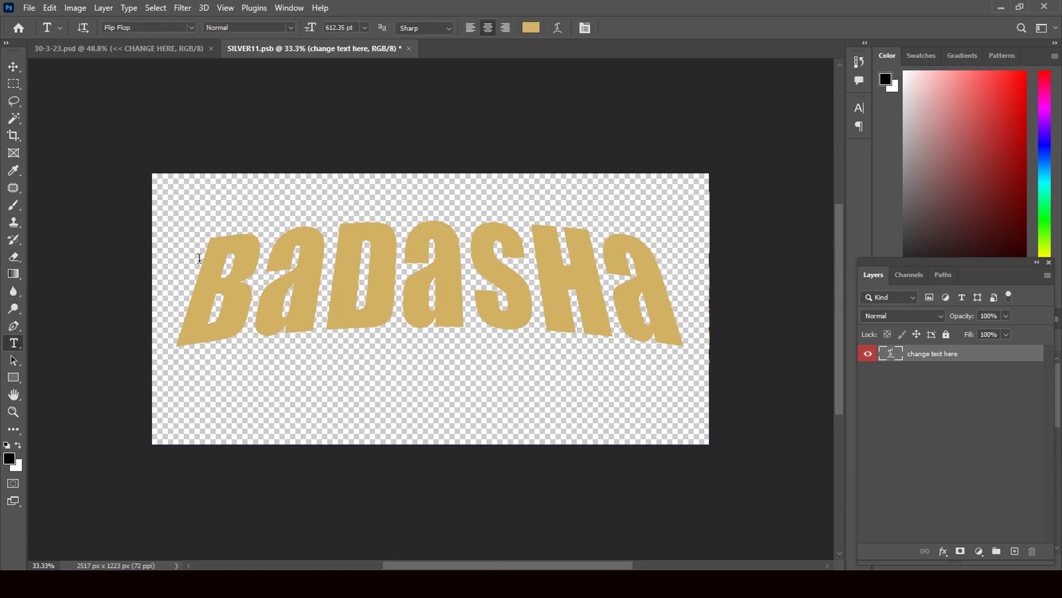
left_click(558, 28)
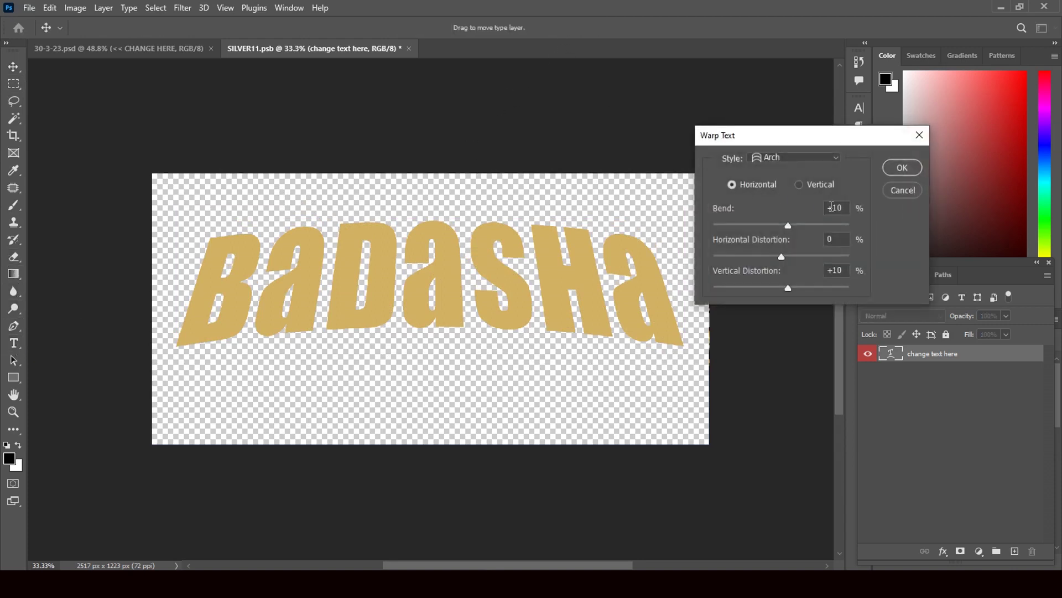
left_click_drag(787, 225, 776, 291)
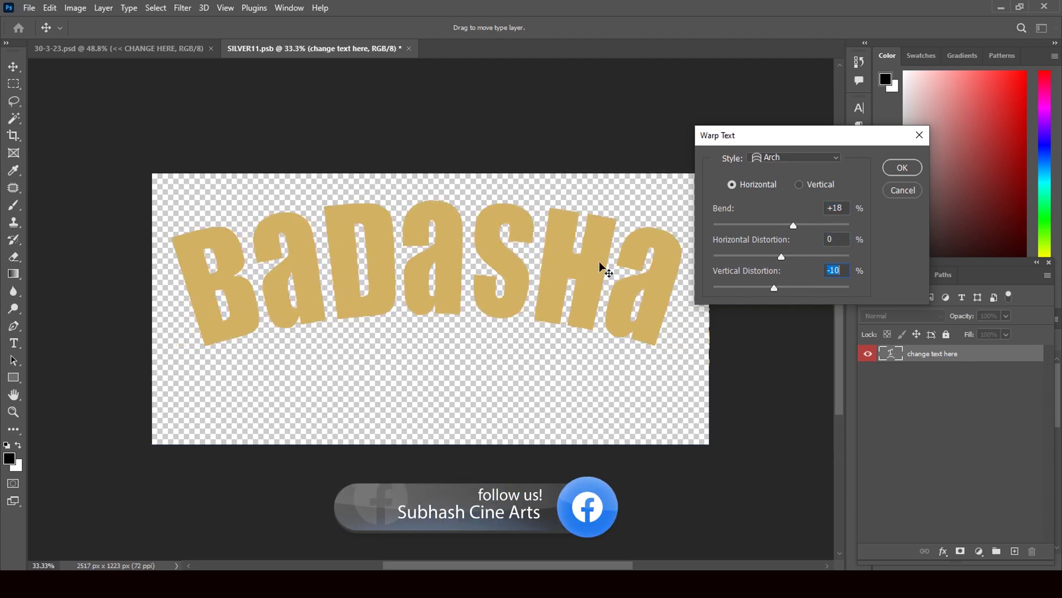
key("Return")
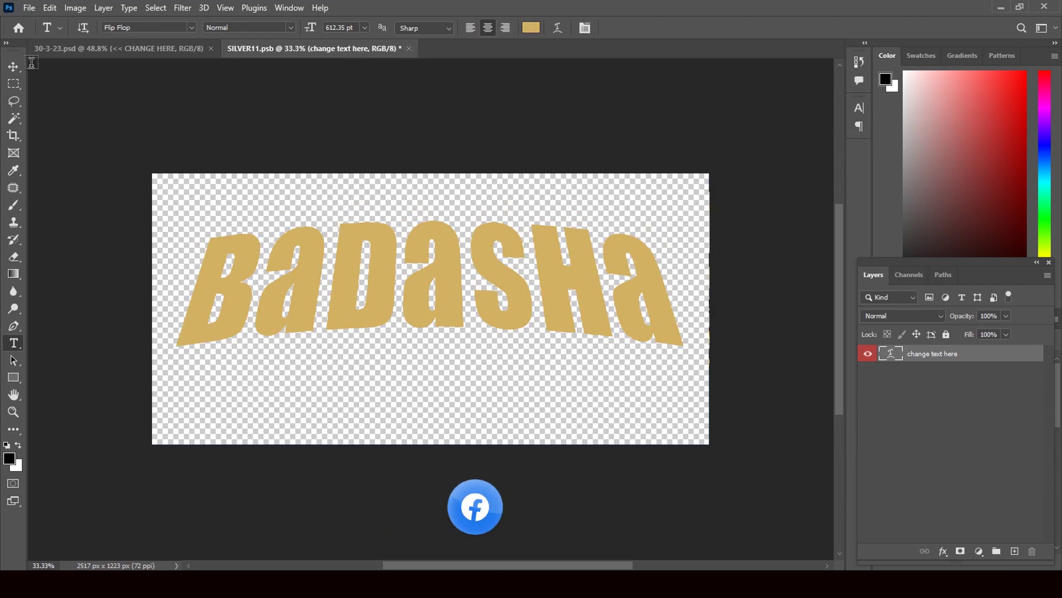
Save and close SILVER11.psb, then select the 10_believe layer holding the Cine Arts script
left_click(14, 66)
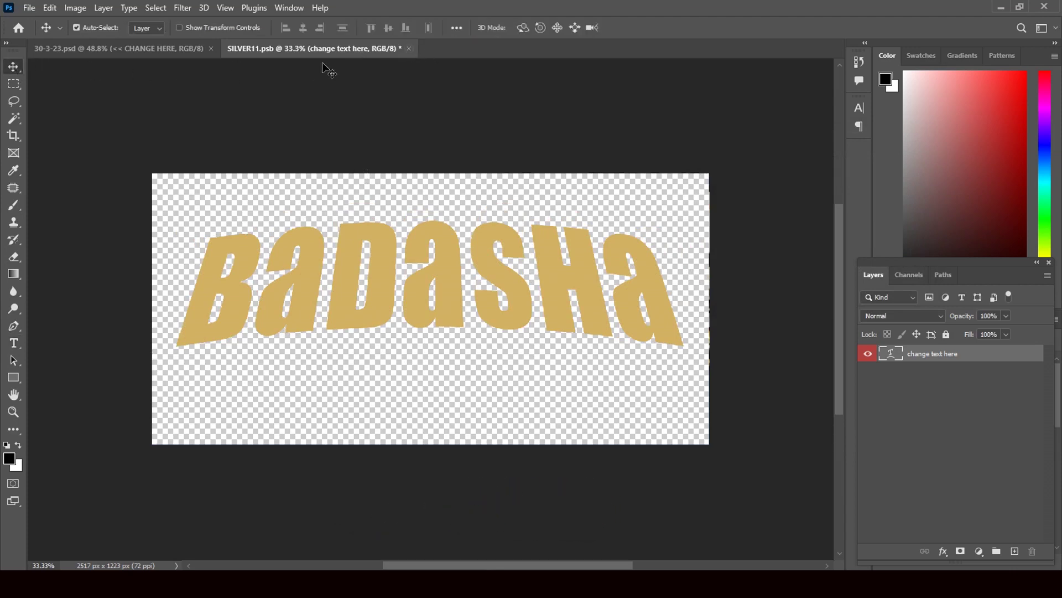
left_click(409, 49)
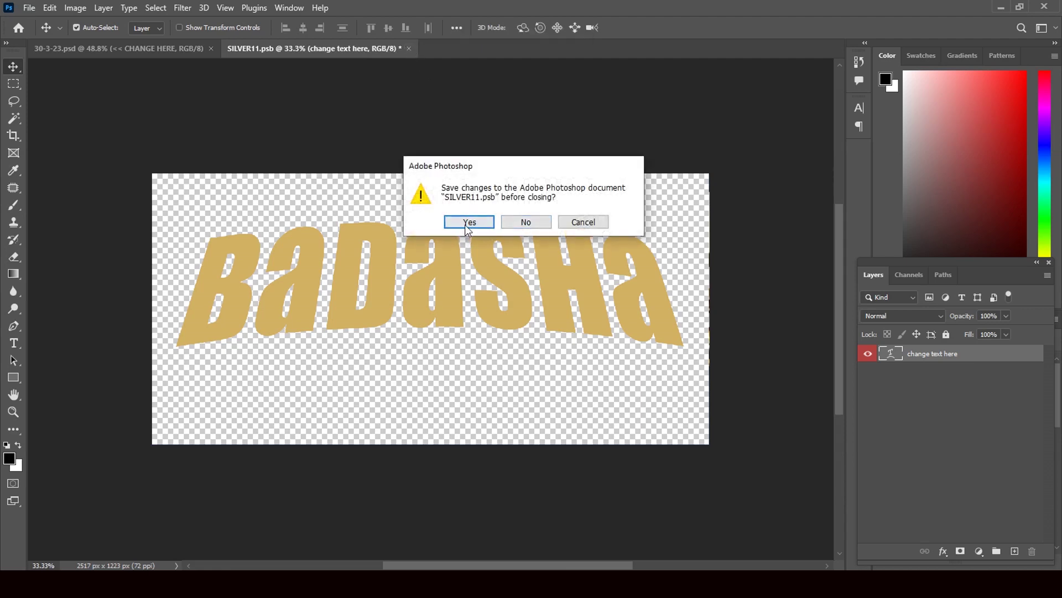
left_click(468, 224)
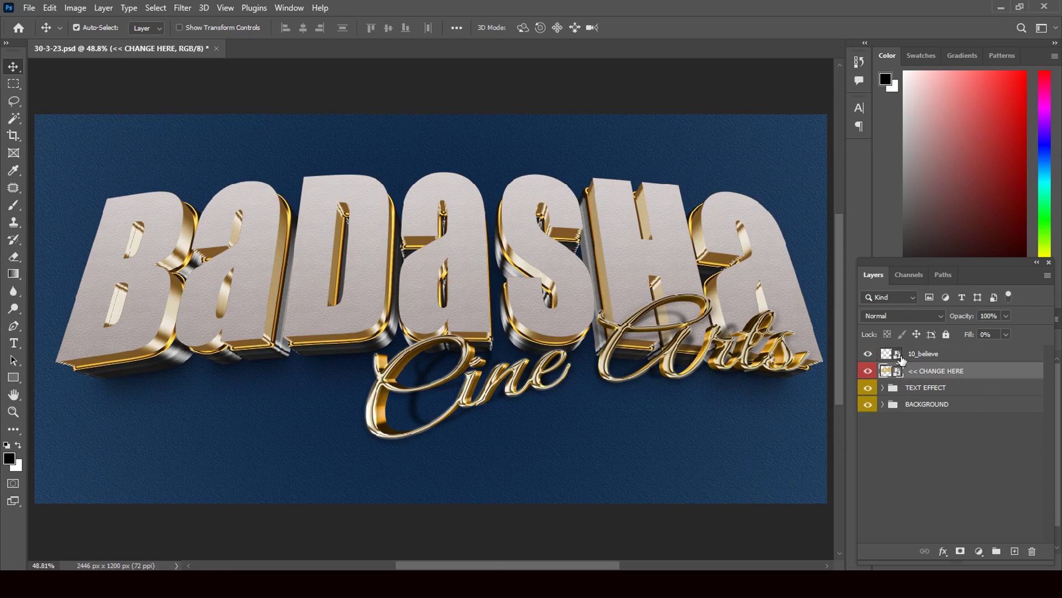
left_click(899, 358)
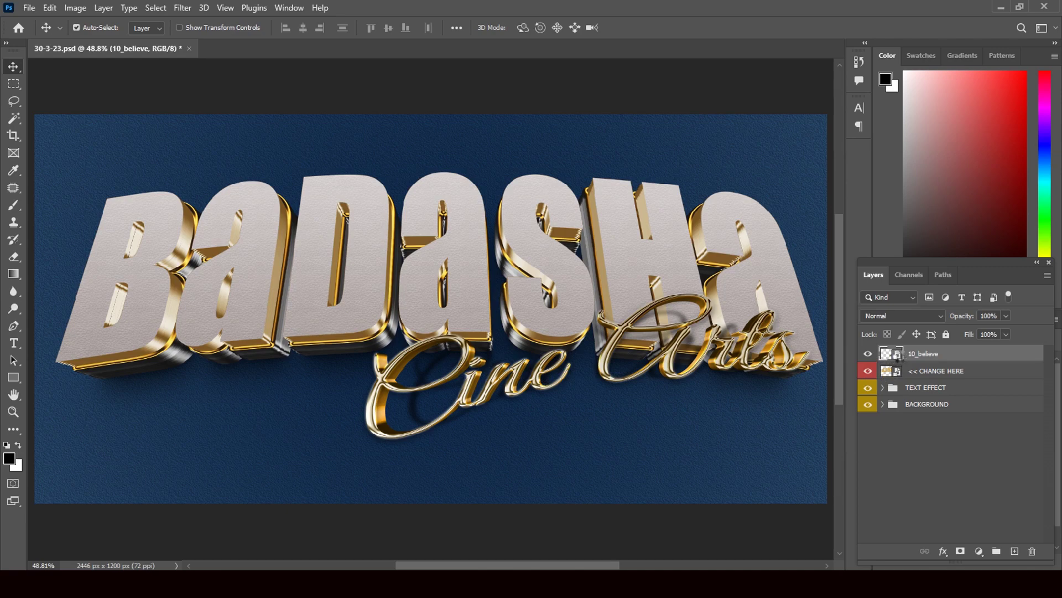
Open 10_believe and its nested TEXT file, and retype the script as 'Cine Arts'
double_click(900, 354)
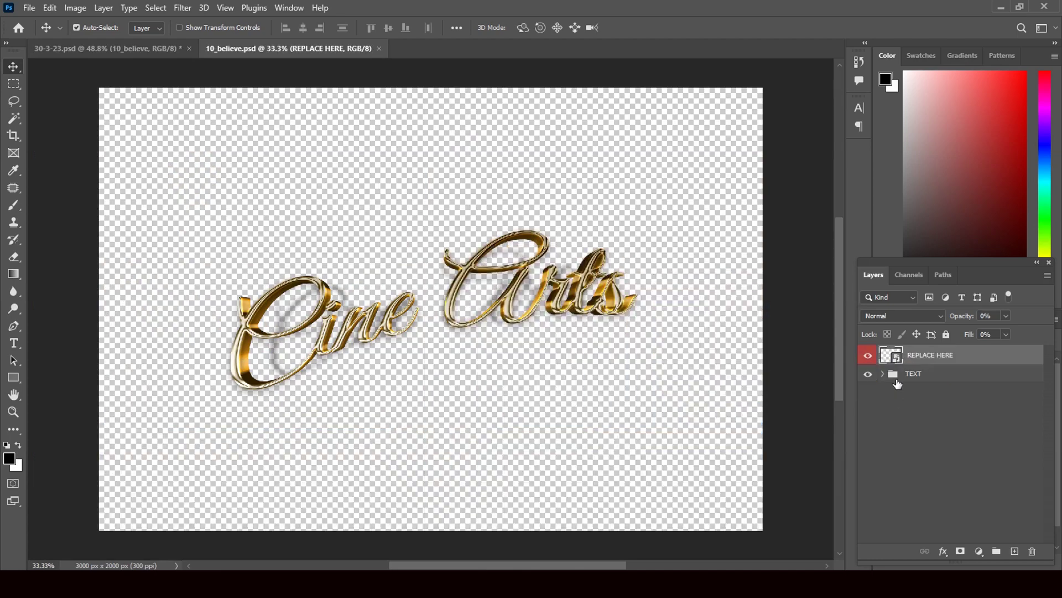
double_click(897, 360)
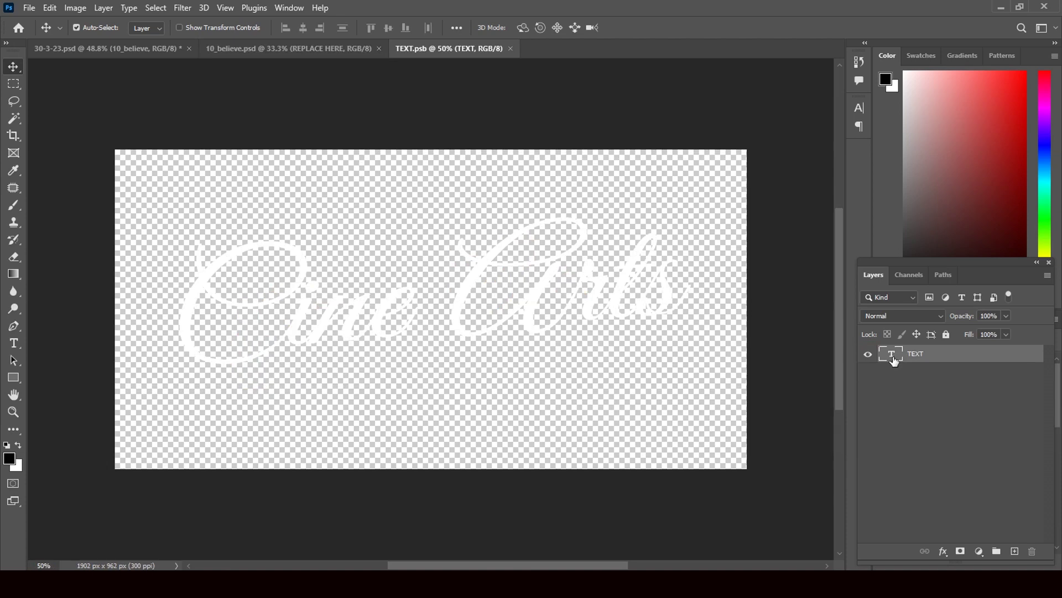
double_click(892, 355)
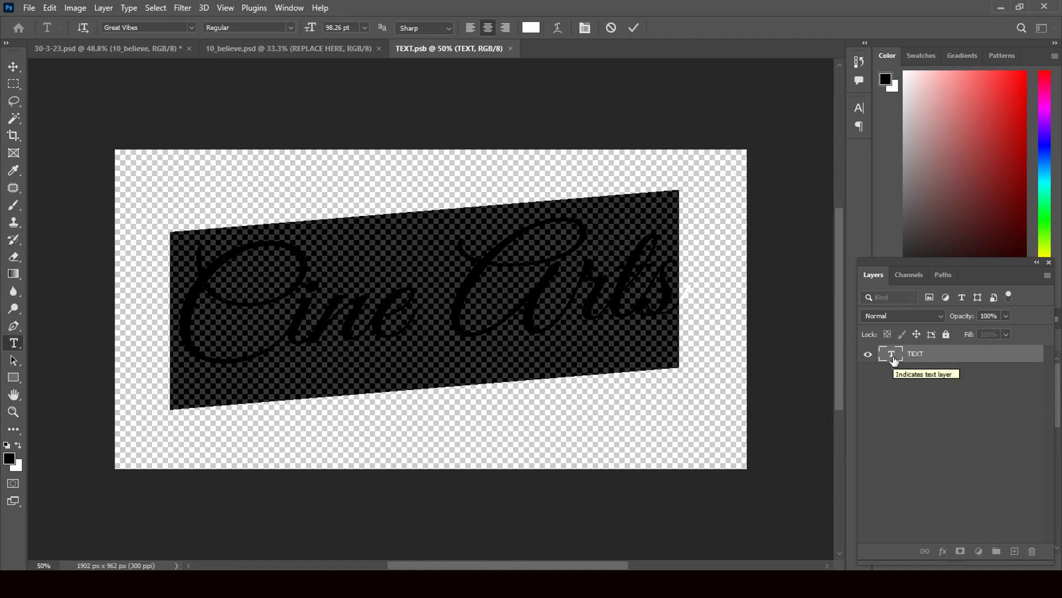
type("Cine")
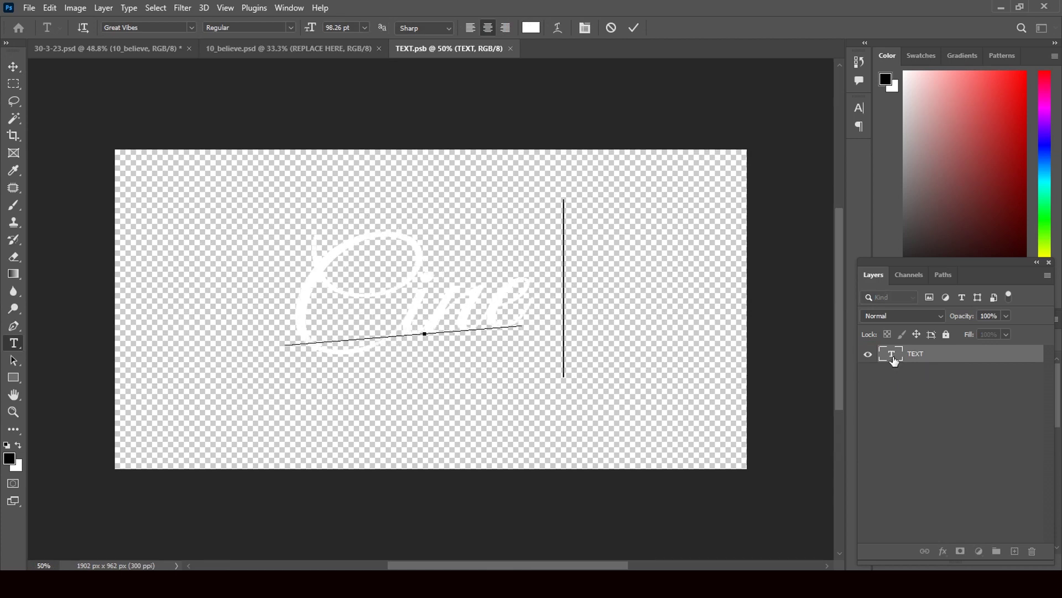
type(" ARTS")
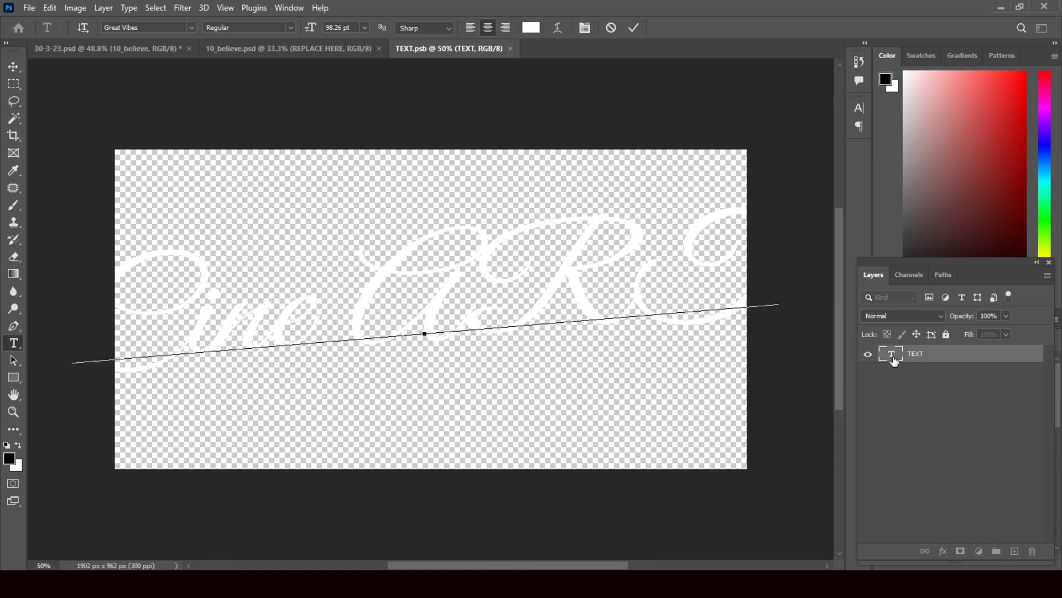
key("BackSpace")
key("BackSpace")
key("BackSpace")
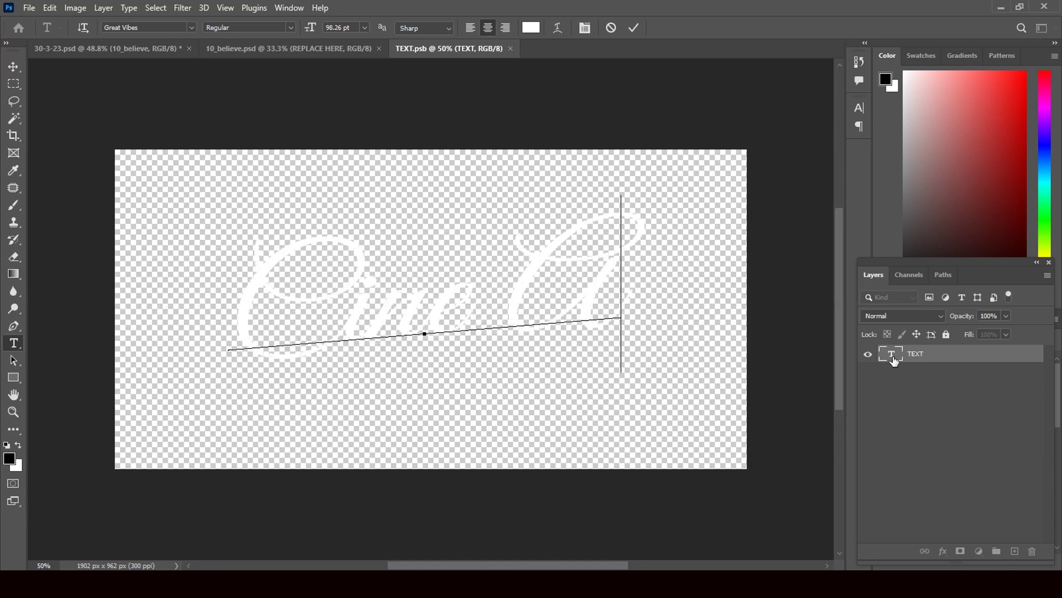
type("rts")
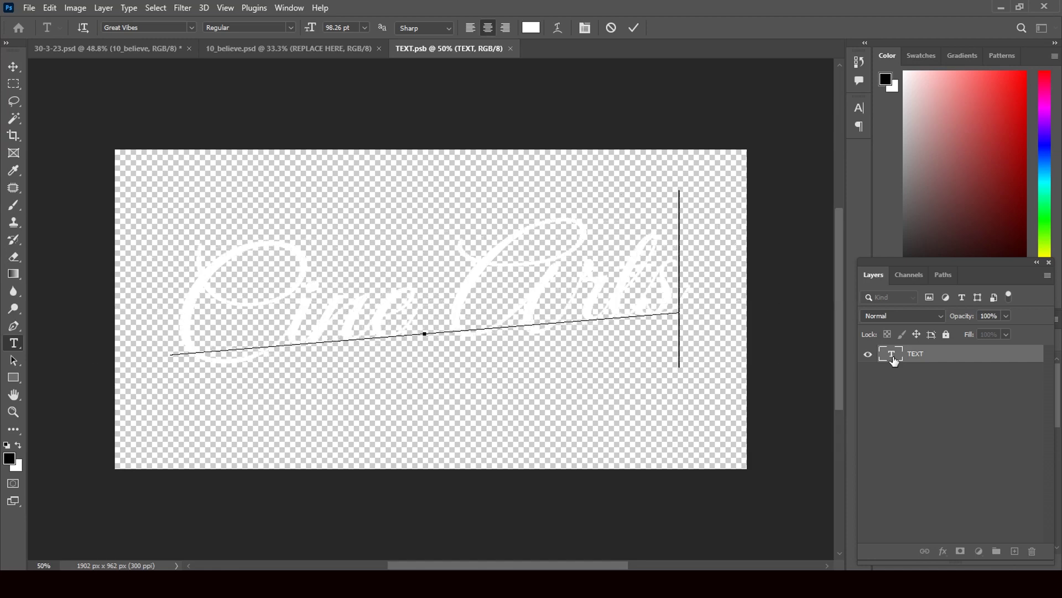
left_click(14, 67)
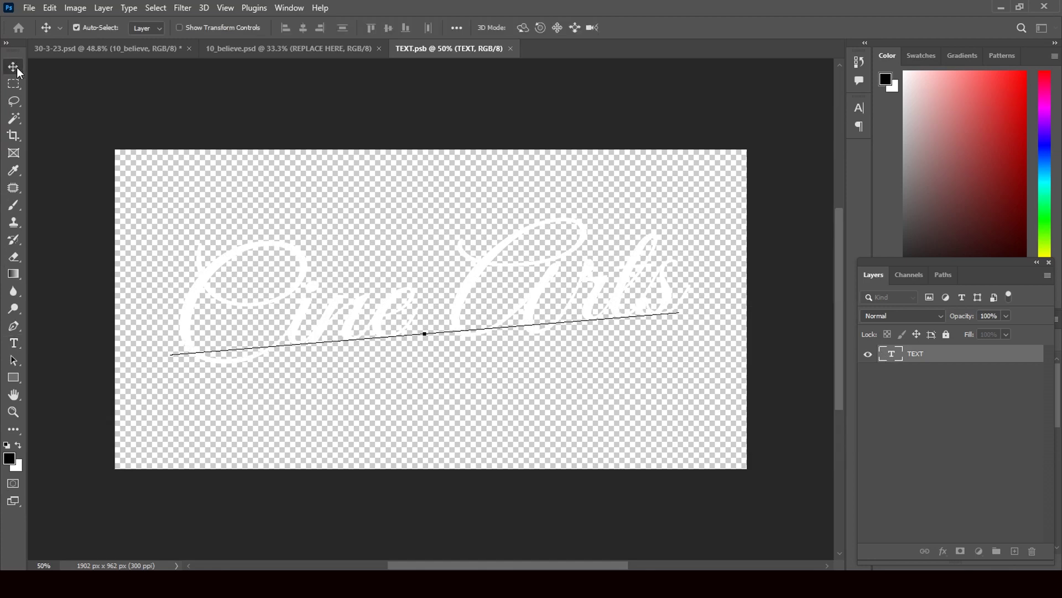
Save and close TEXT.psb and 10_believe.psd, returning to 30-3-23.psd
left_click(515, 48)
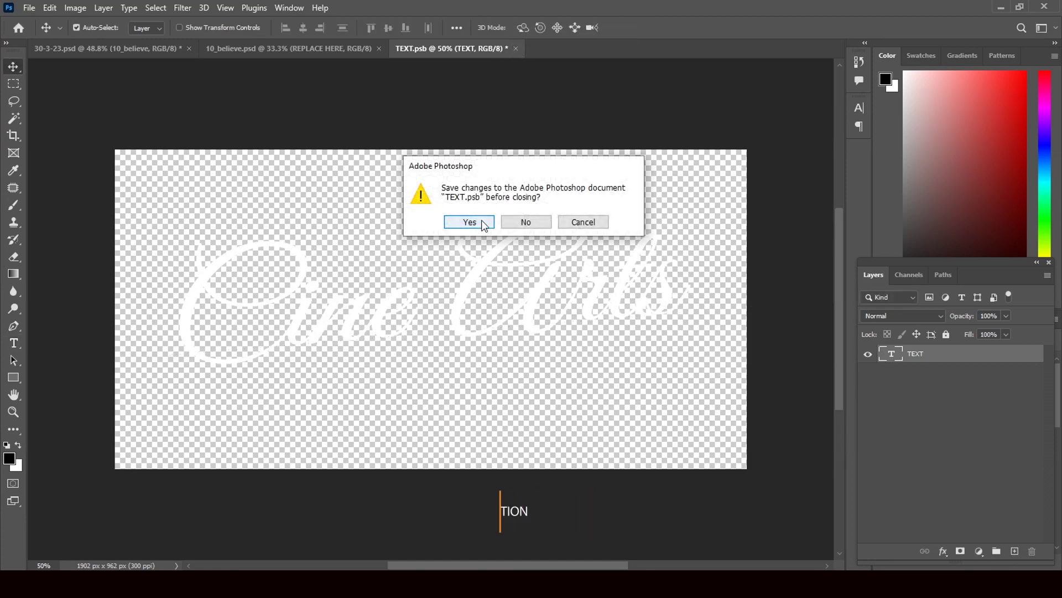
left_click(474, 221)
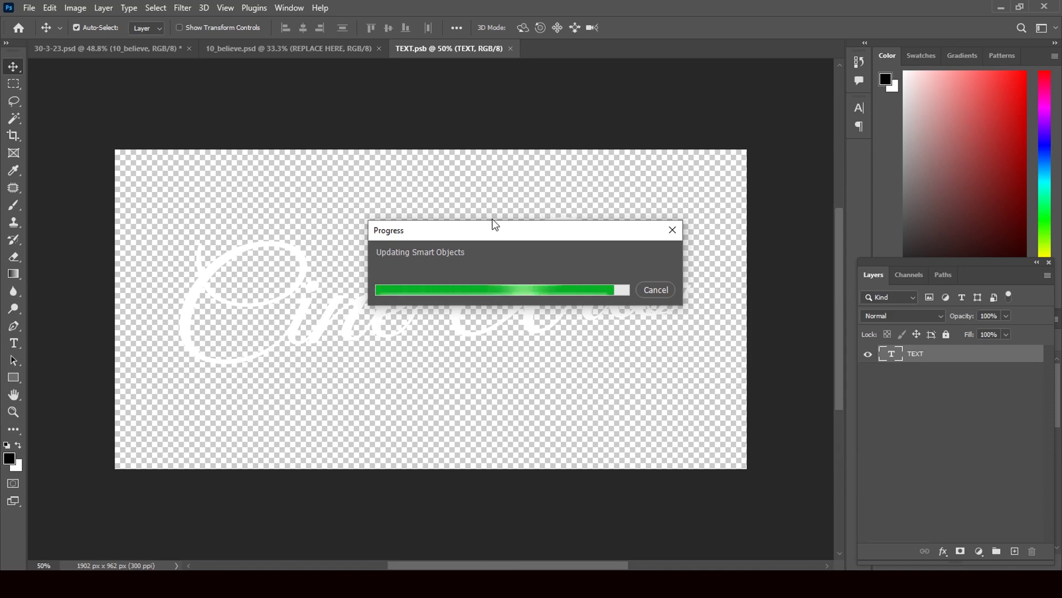
key("ctrl+w")
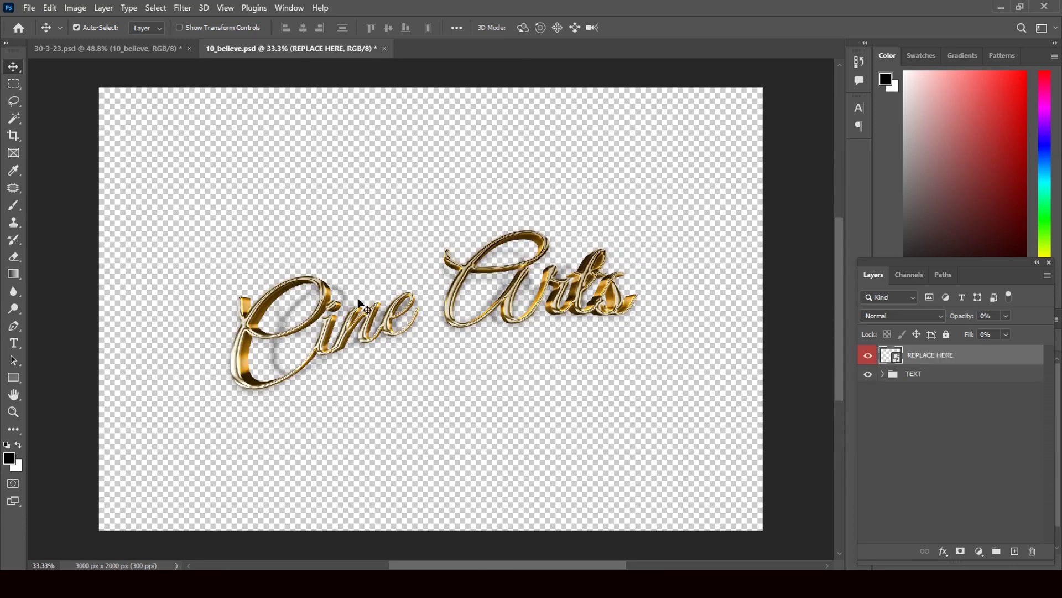
left_click(384, 48)
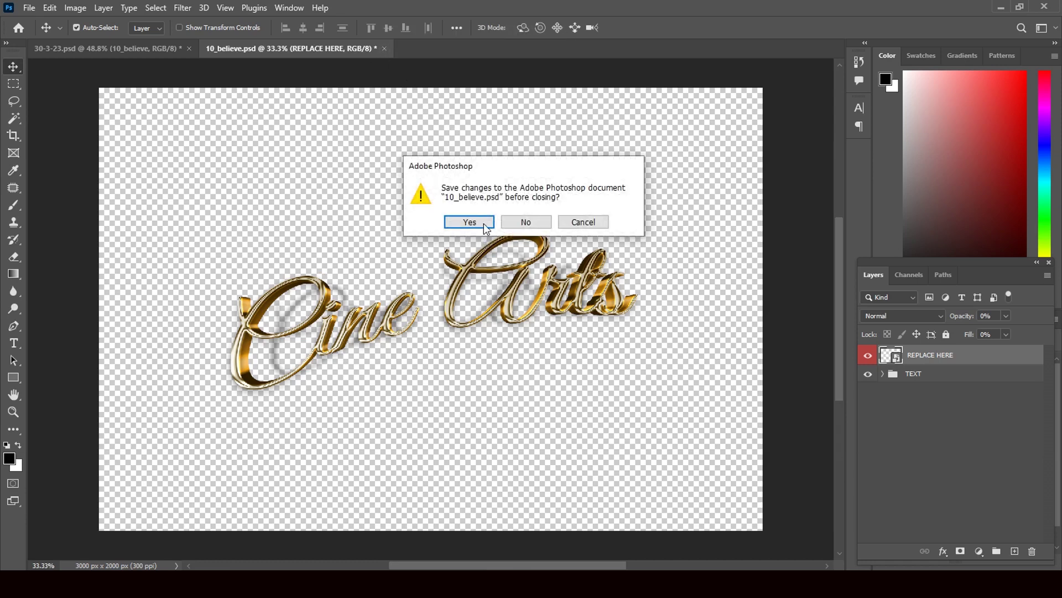
left_click(483, 223)
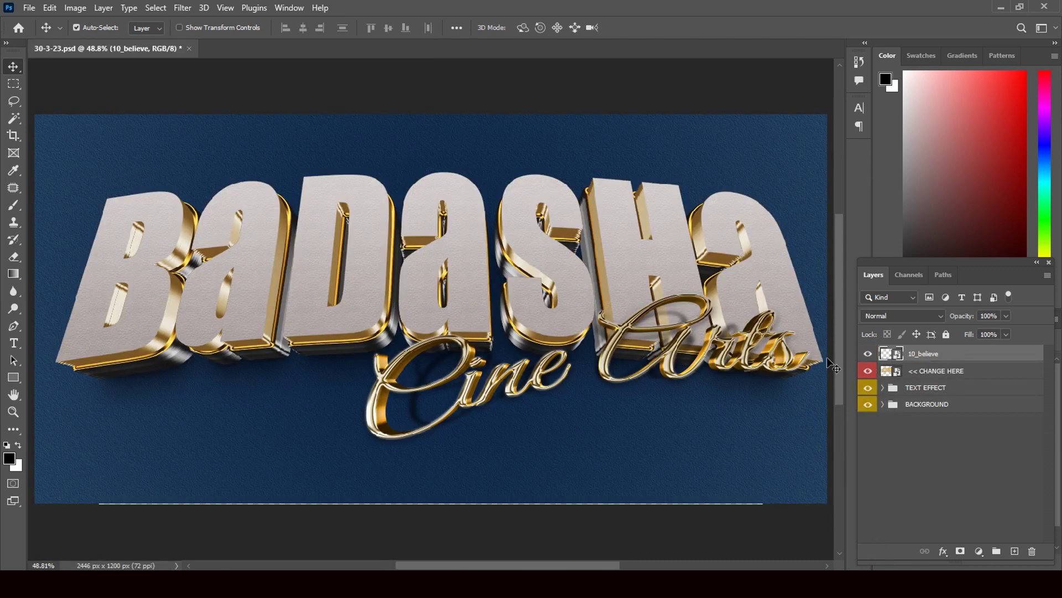
Inspect and close the << CHANGE HERE smart object, then expand TEXT EFFECT and 3D 1 and select DONKEY 1
double_click(897, 376)
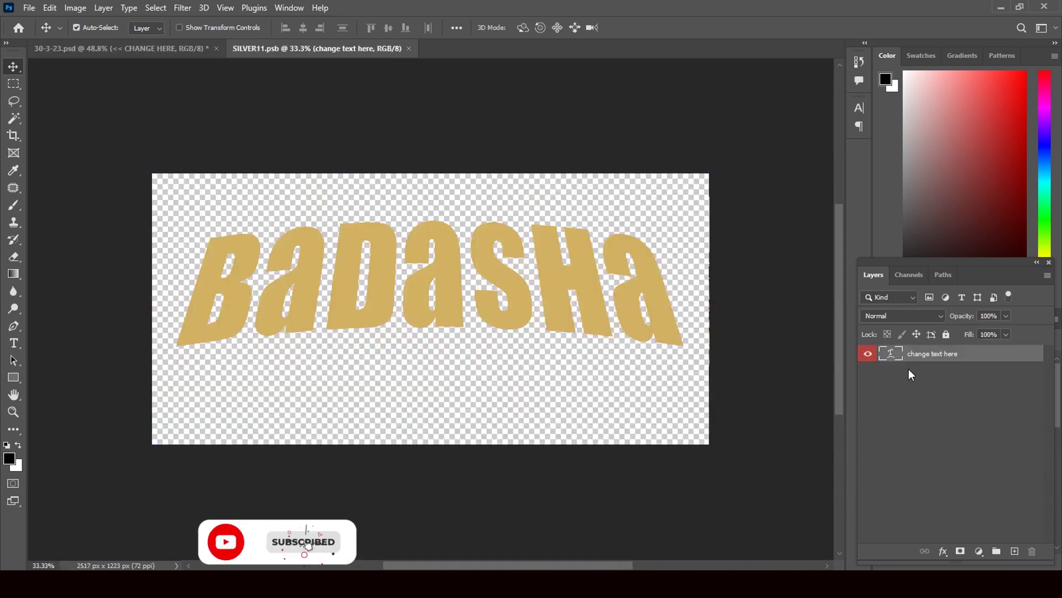
left_click(409, 48)
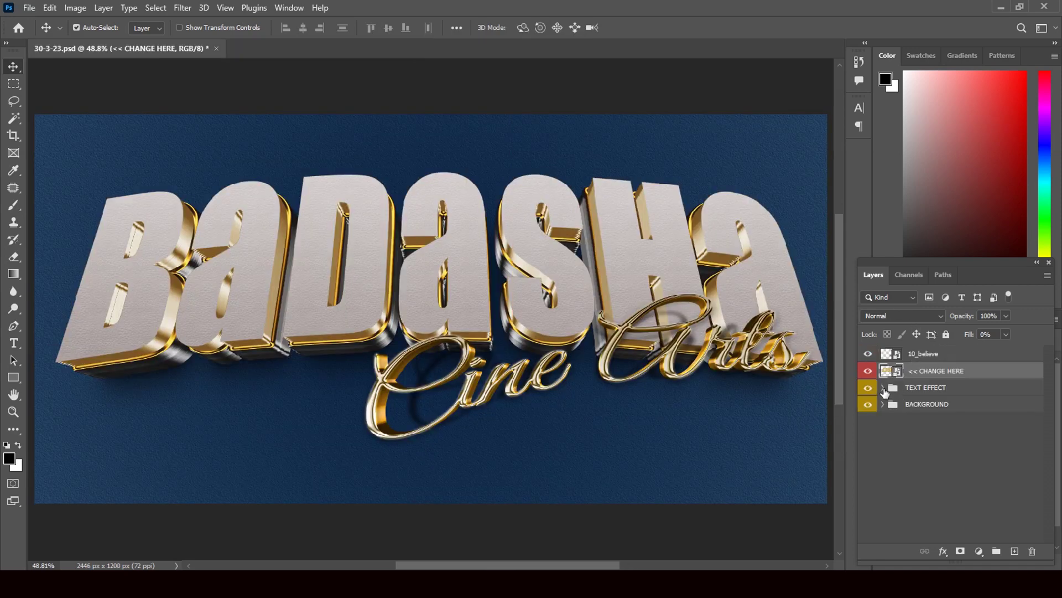
left_click(883, 388)
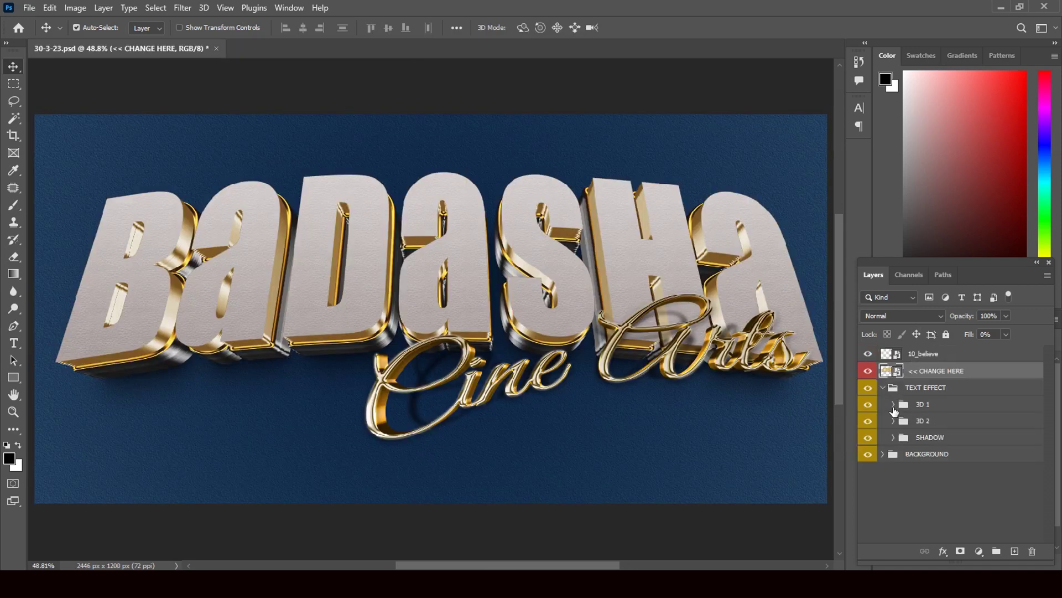
left_click(893, 405)
left_click(1031, 426)
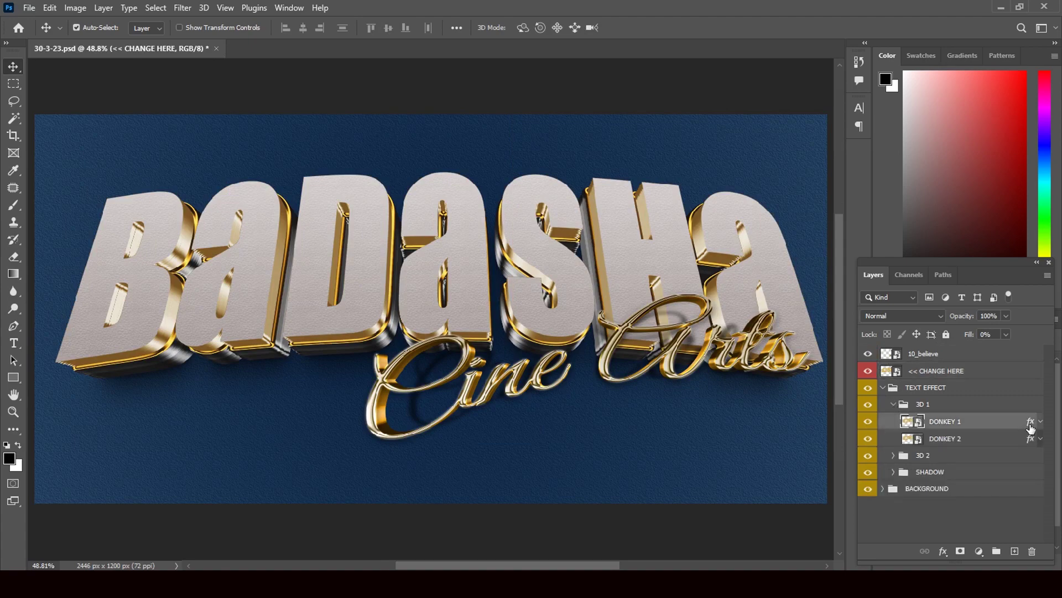
key("h")
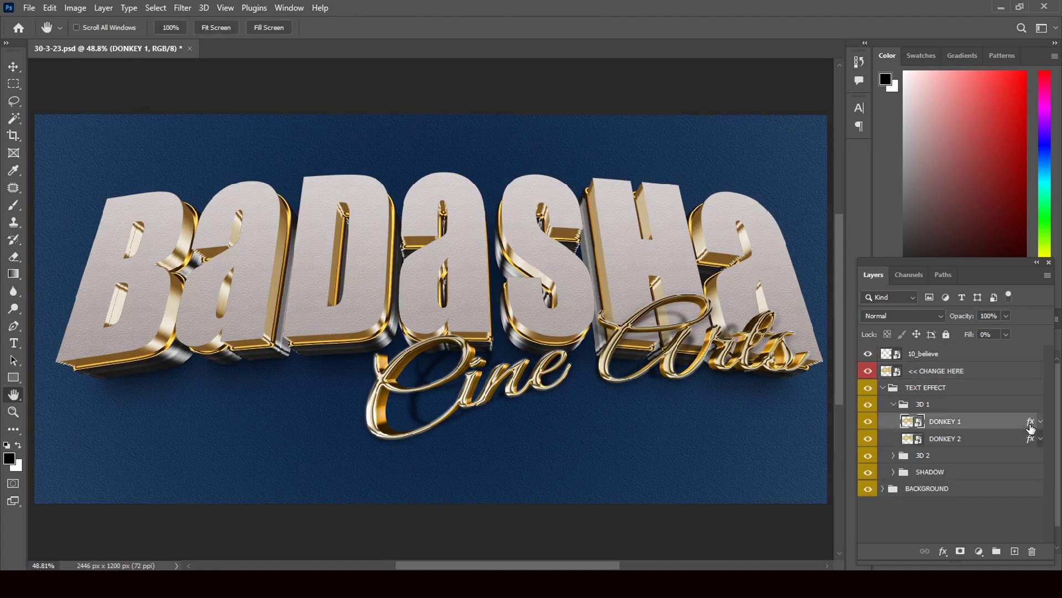
double_click(1030, 426)
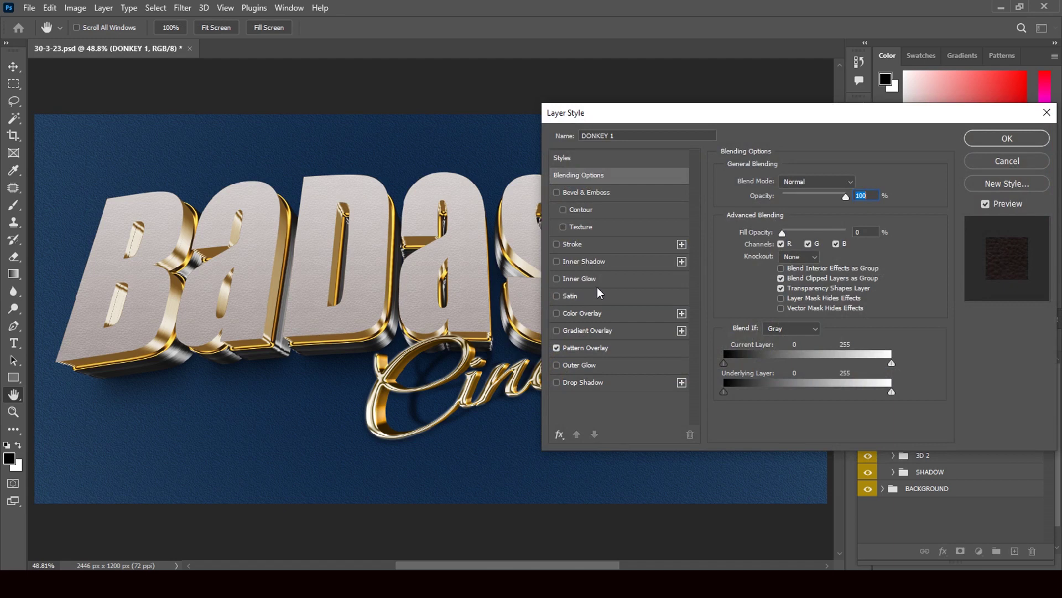
left_click(556, 347)
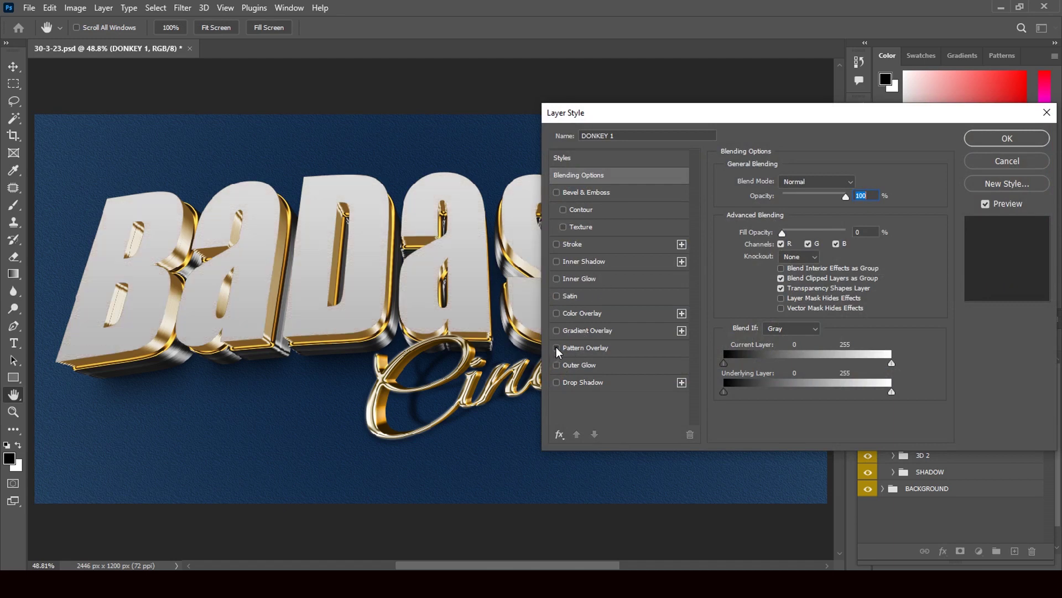
left_click(556, 347)
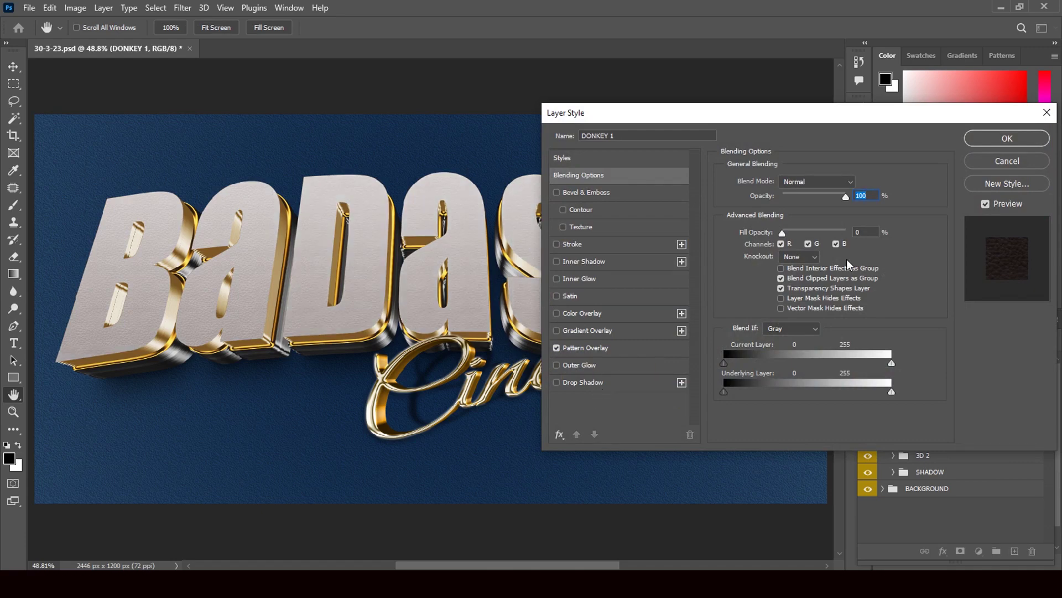
left_click(1006, 161)
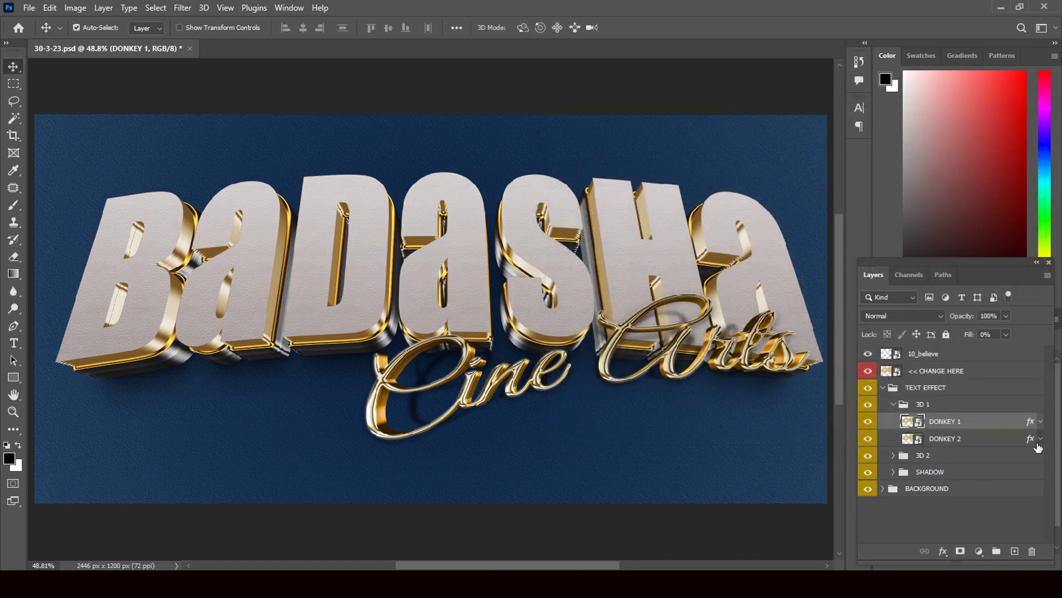
left_click(1035, 442)
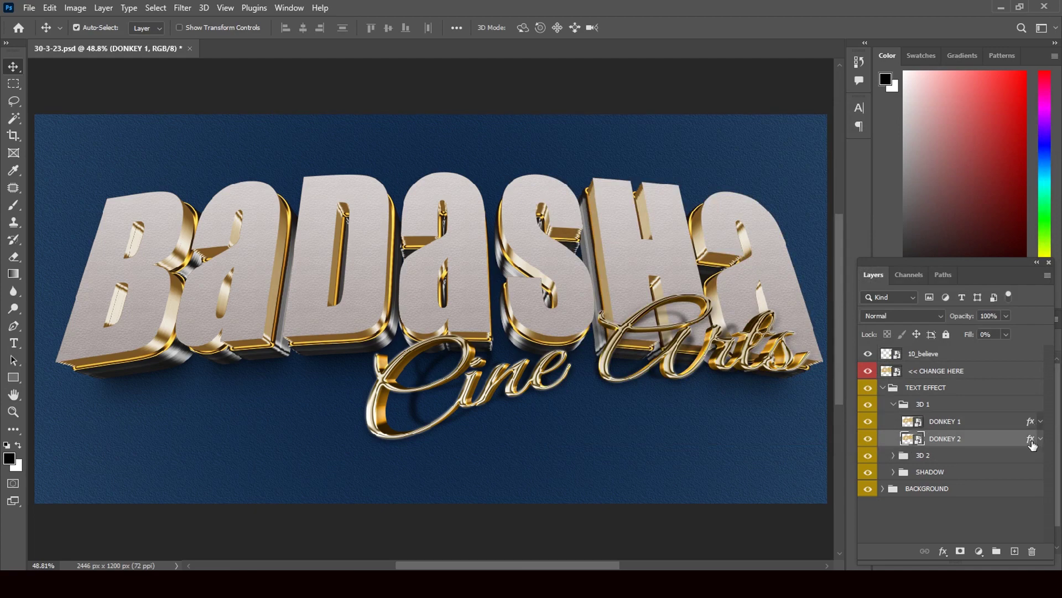
Open DONKEY 2's layer style and enable Gradient Overlay and Bevel & Emboss
double_click(1032, 443)
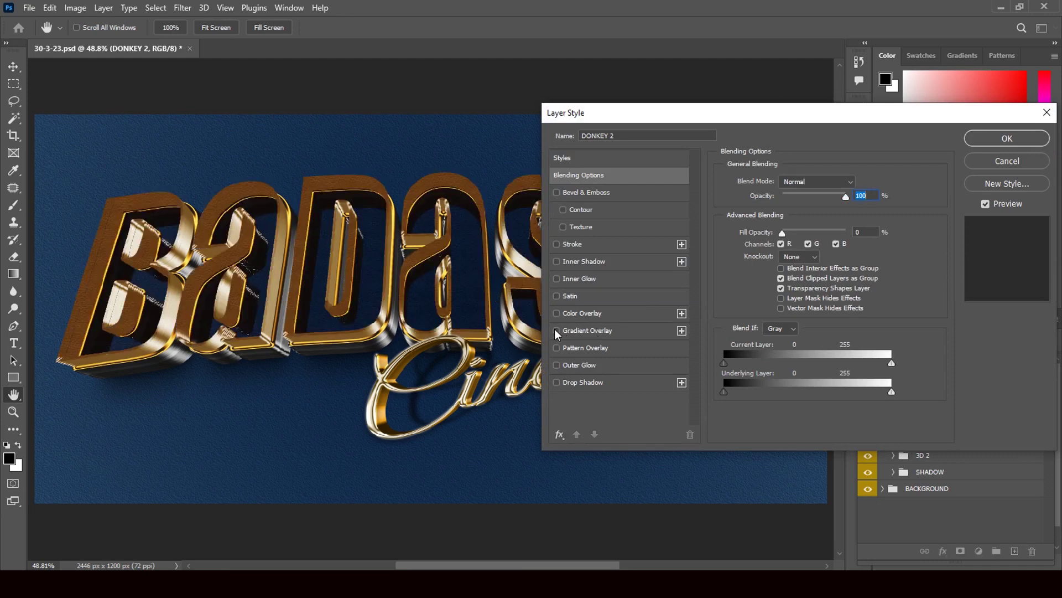
left_click(556, 331)
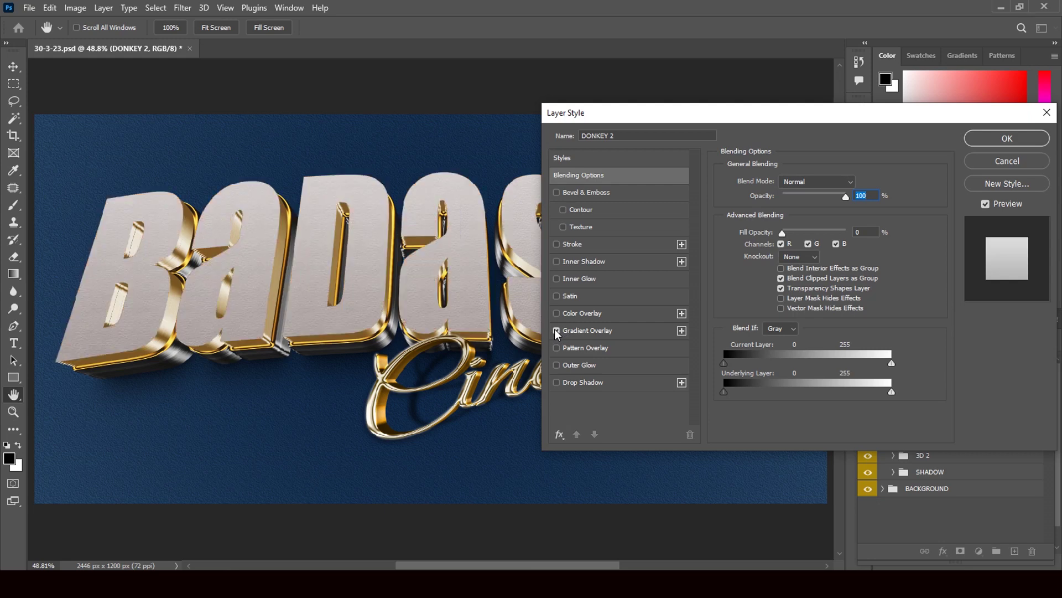
left_click(577, 196)
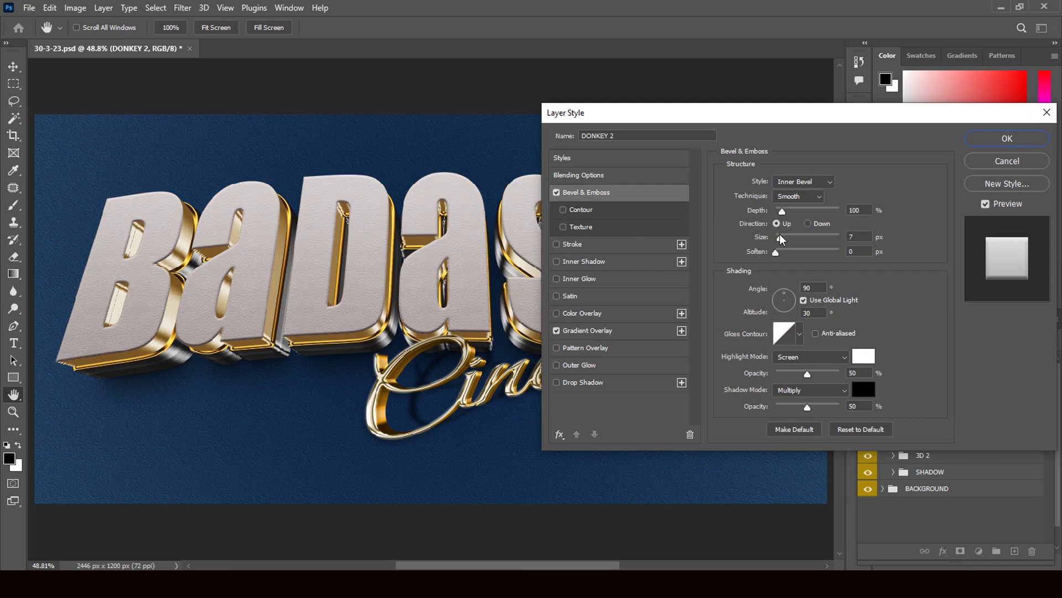
Adjust the Bevel & Emboss size, then add a Color Overlay to the letters
left_click_drag(781, 242, 786, 244)
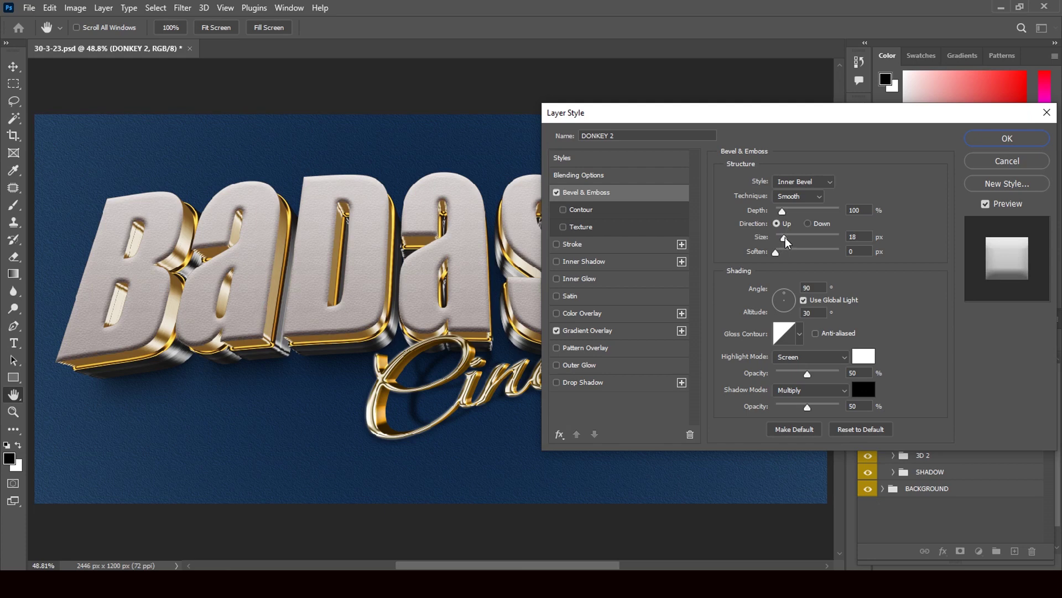
mouse_move(786, 242)
left_mouse_down()
mouse_move(796, 242)
mouse_move(779, 238)
left_mouse_up()
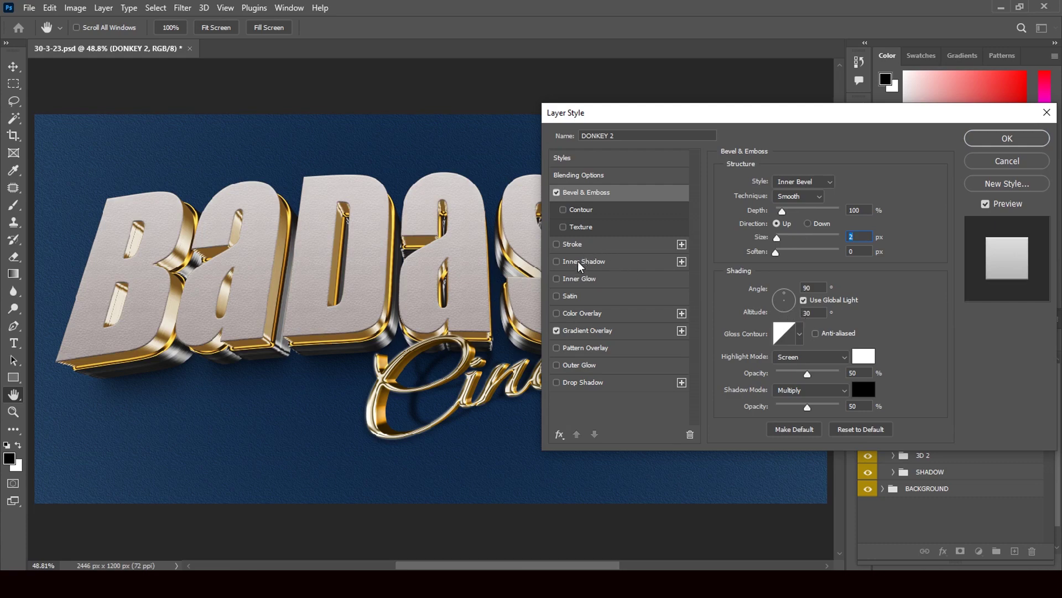
left_click(556, 313)
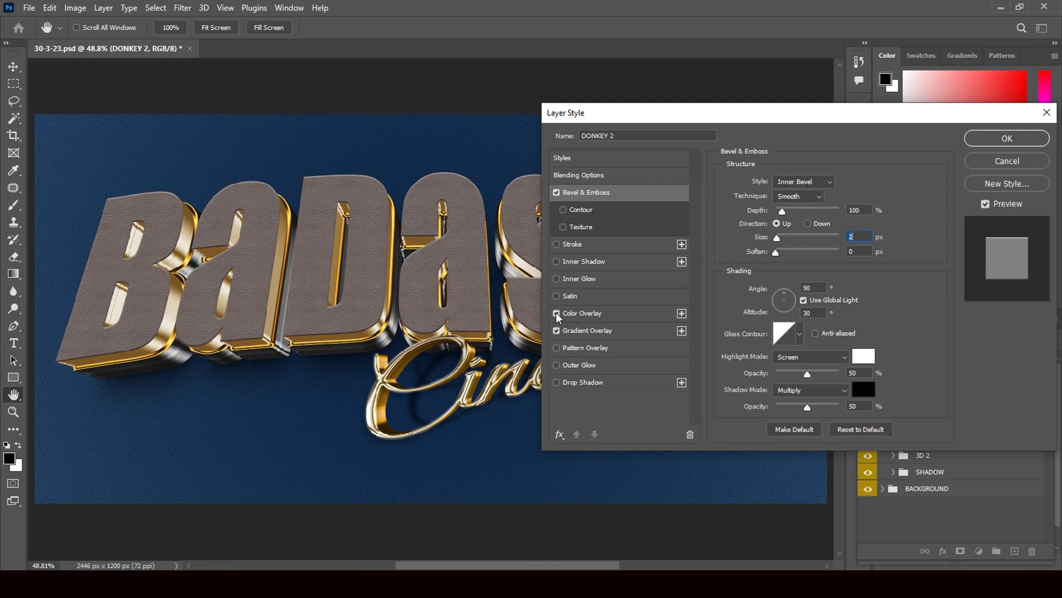
Set the Color Overlay blend mode to Color Burn
left_click(599, 317)
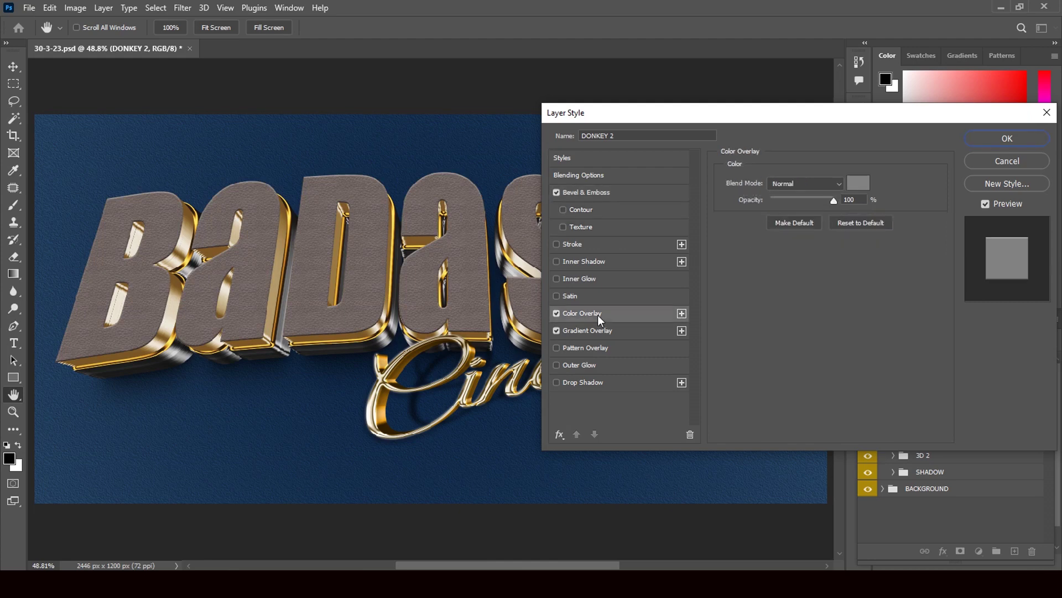
left_click(837, 185)
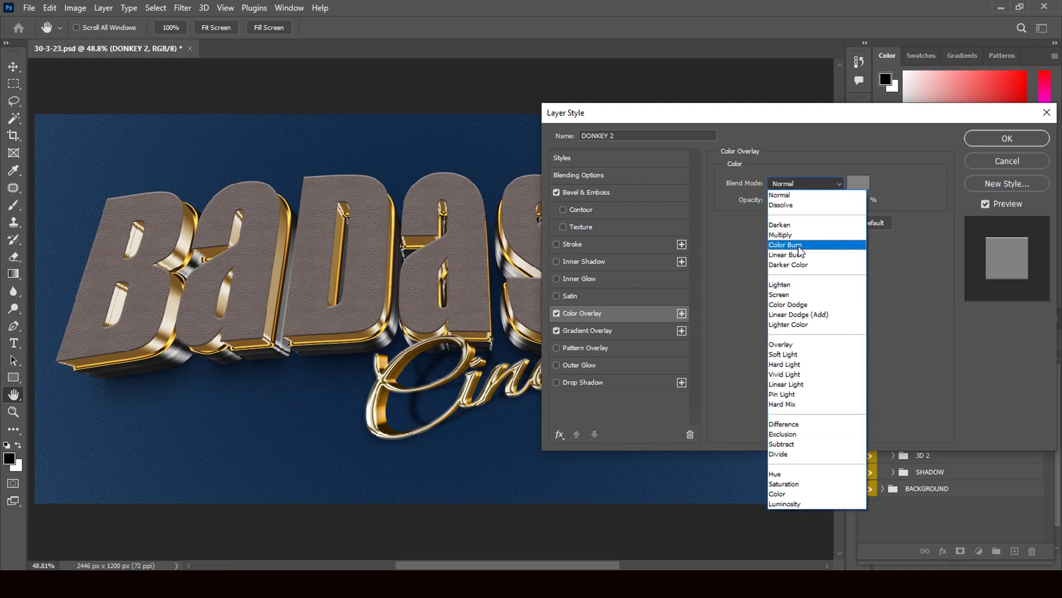
left_click(800, 248)
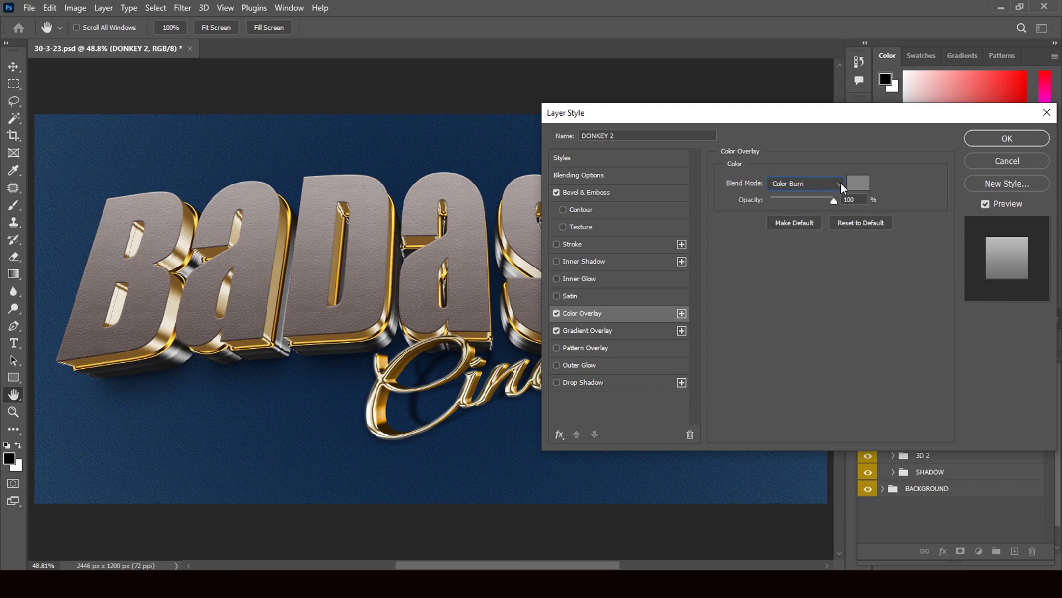
Try pink and yellow overlay colours, then cancel both the Color Picker and Layer Style
left_click(855, 184)
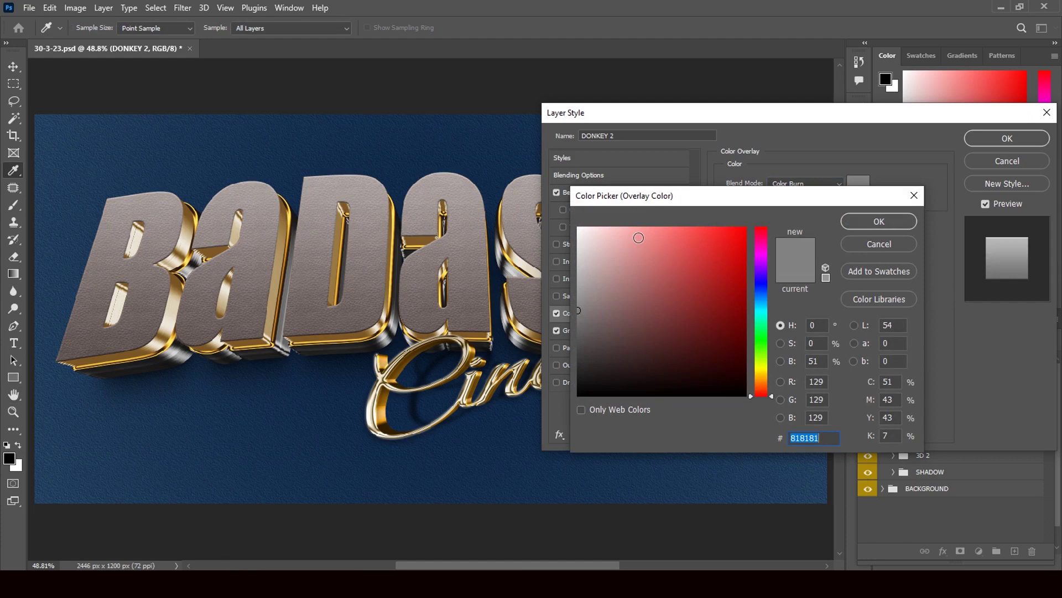
left_click(594, 232)
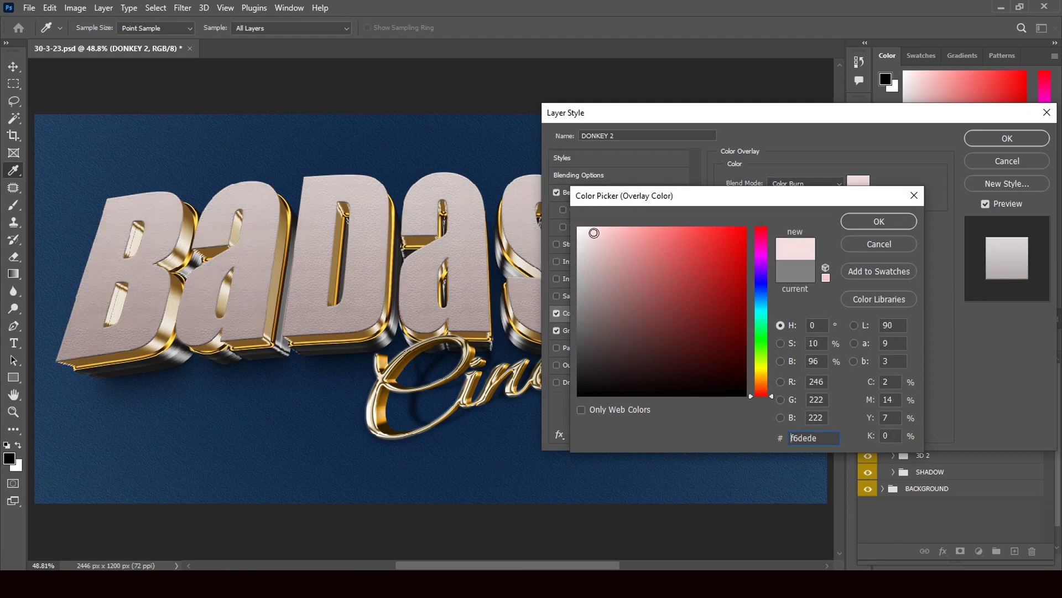
left_click(765, 368)
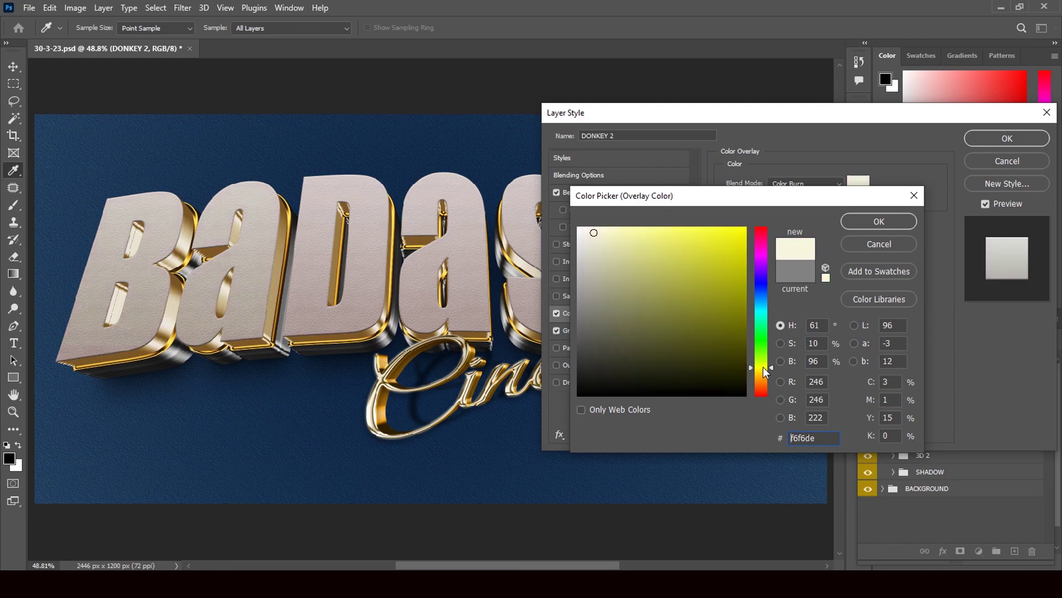
left_click(674, 236)
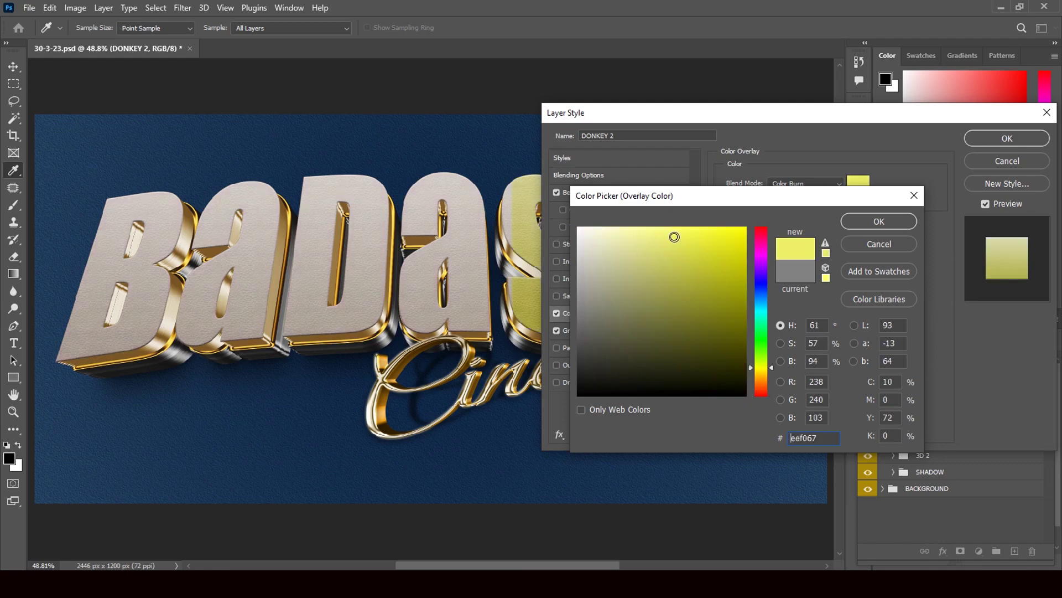
left_click(671, 268)
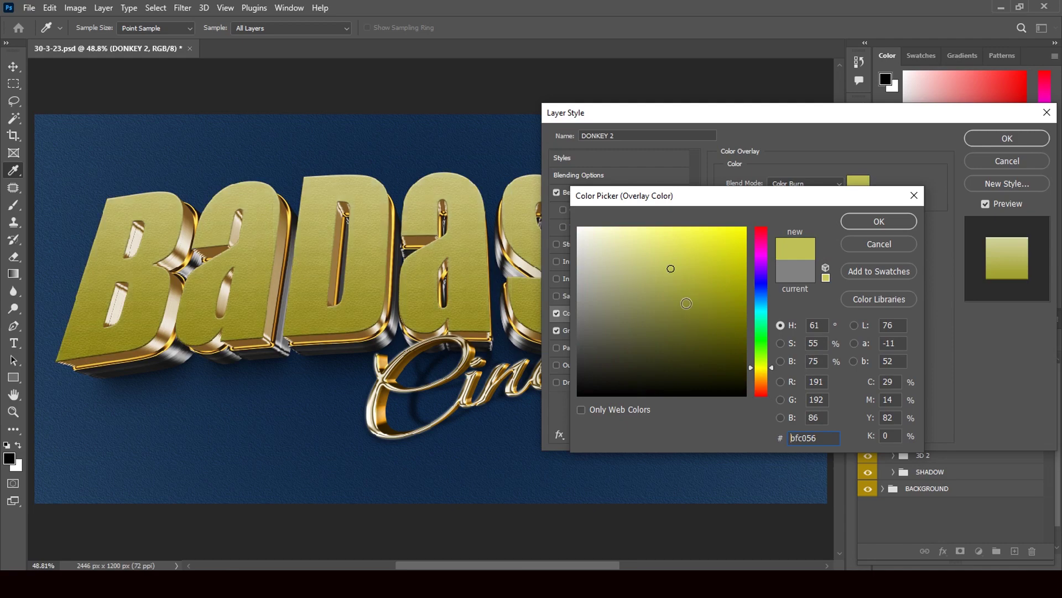
left_click(696, 239)
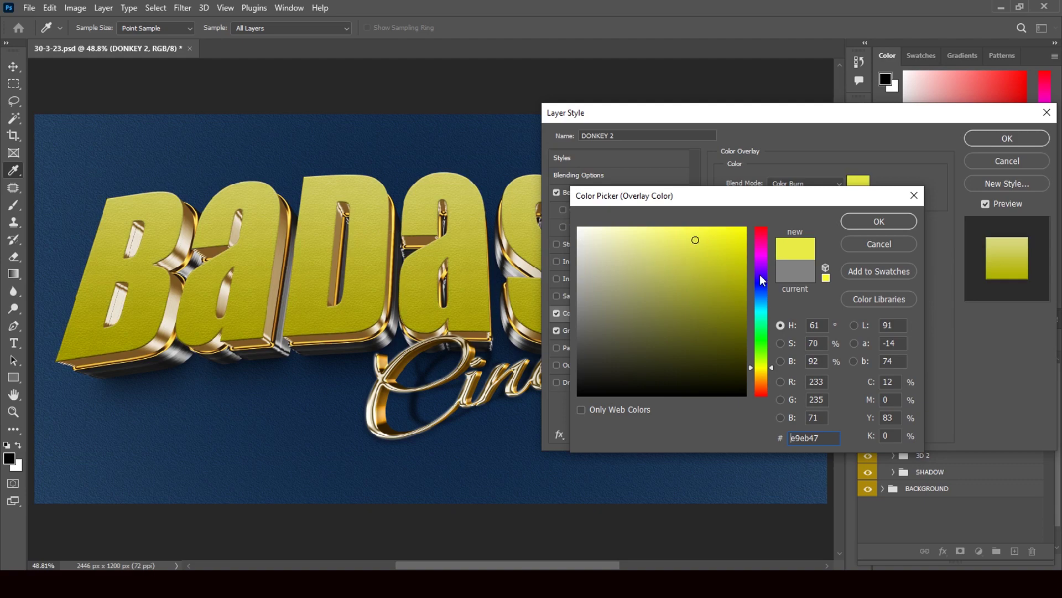
left_click(864, 244)
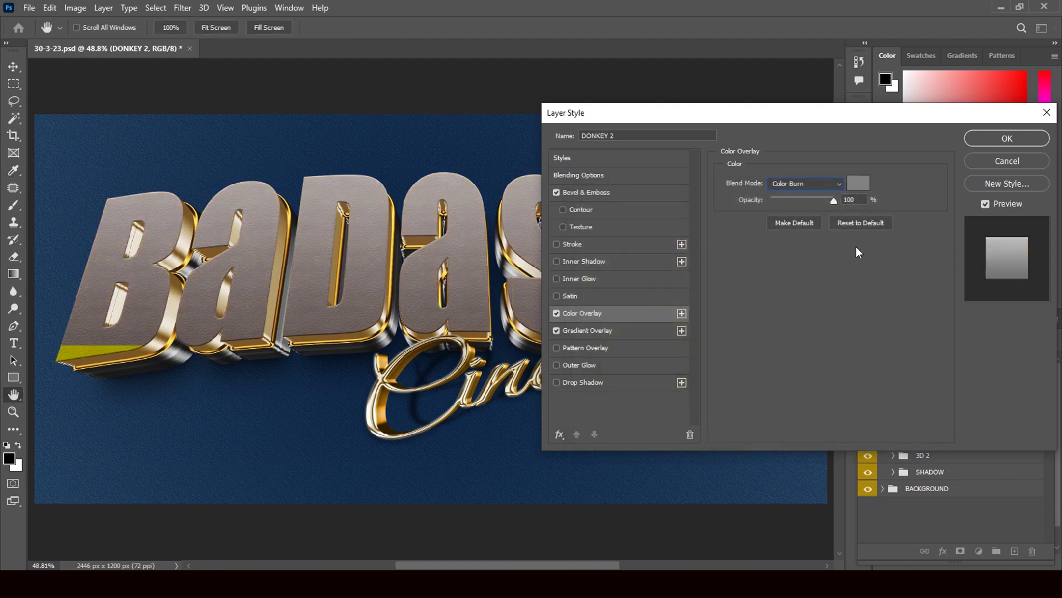
left_click(1008, 161)
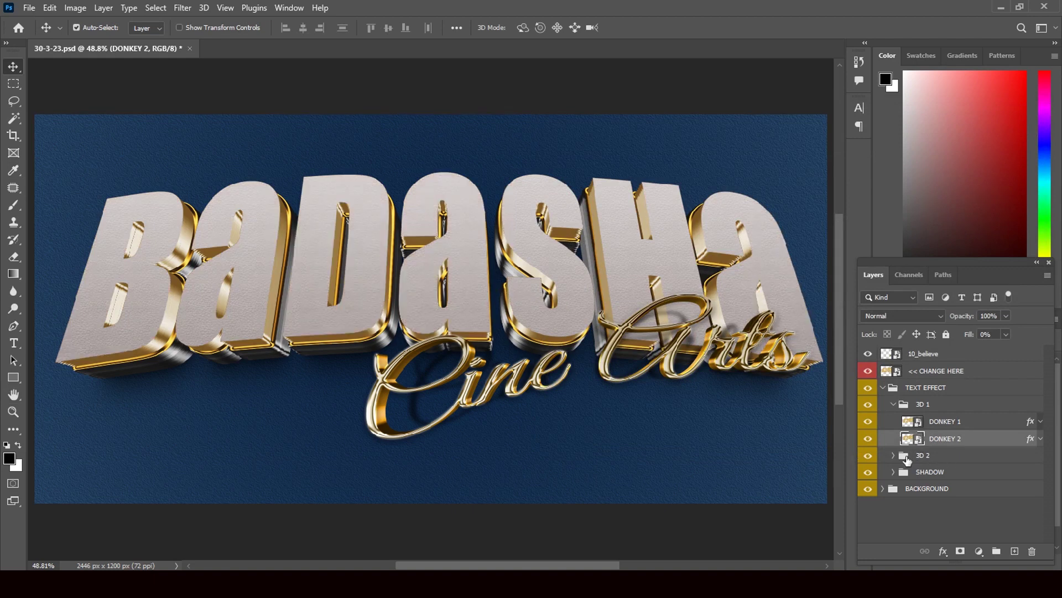
Collapse 3D 1, expand 3D 2 and its nested Group 1 folders, and select DONKEY 3
left_click(894, 409)
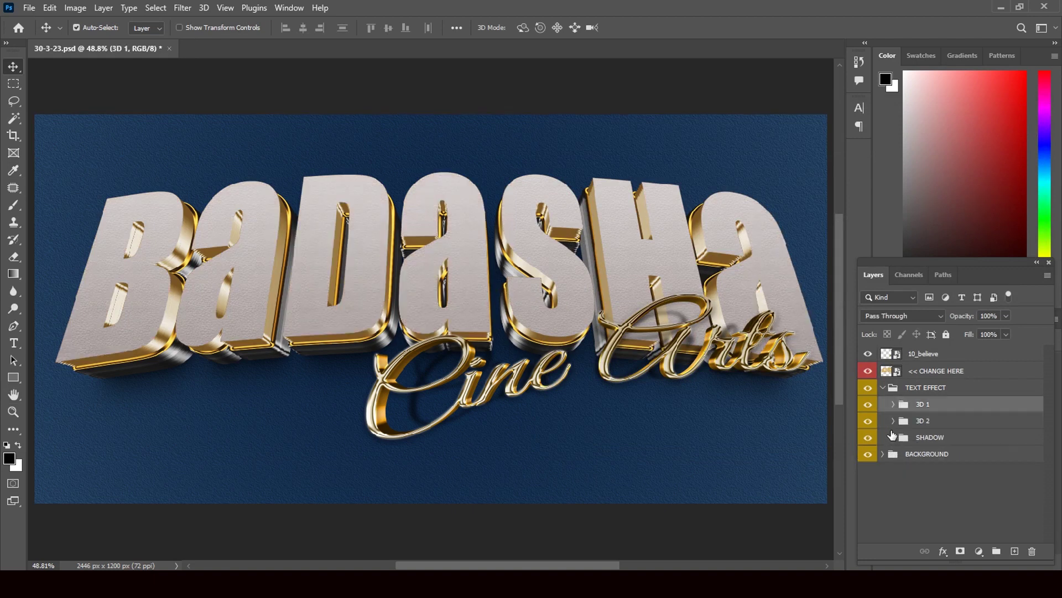
left_click(892, 421)
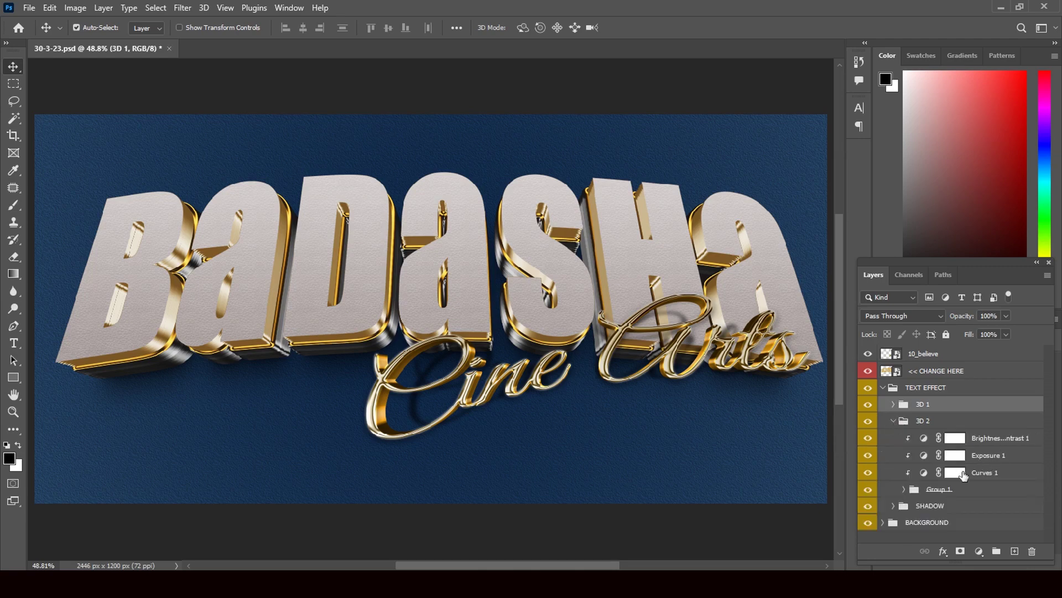
left_click(904, 490)
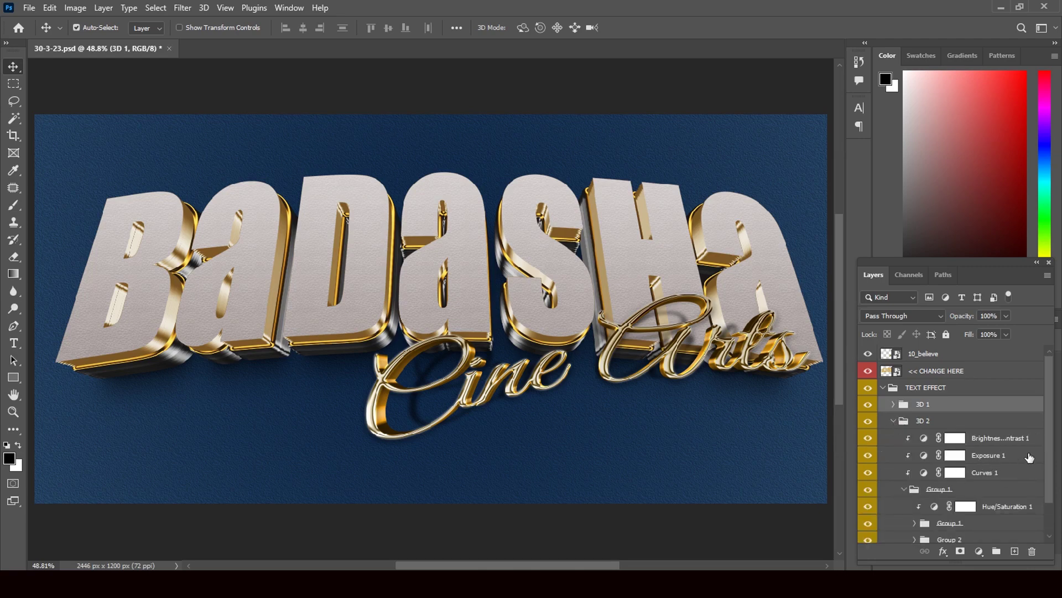
left_click_drag(1045, 438, 1046, 477)
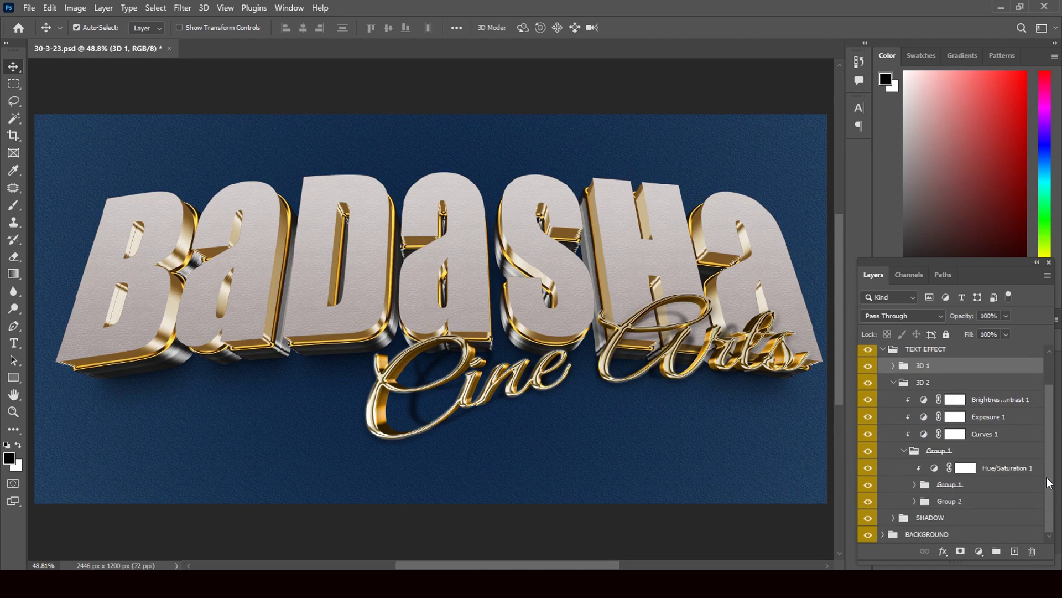
left_click(914, 485)
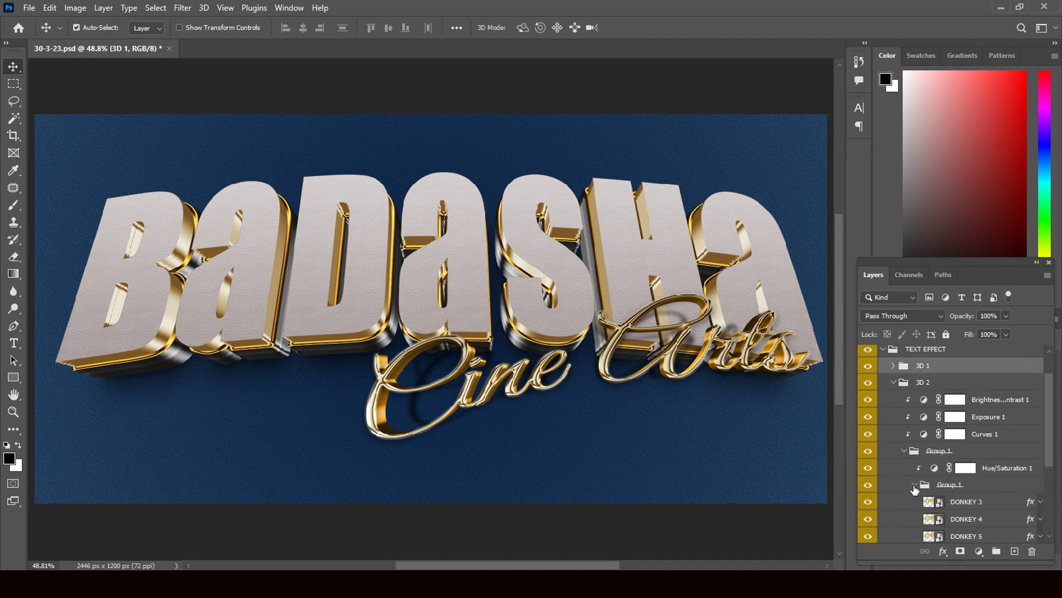
left_click(1028, 502)
key("h")
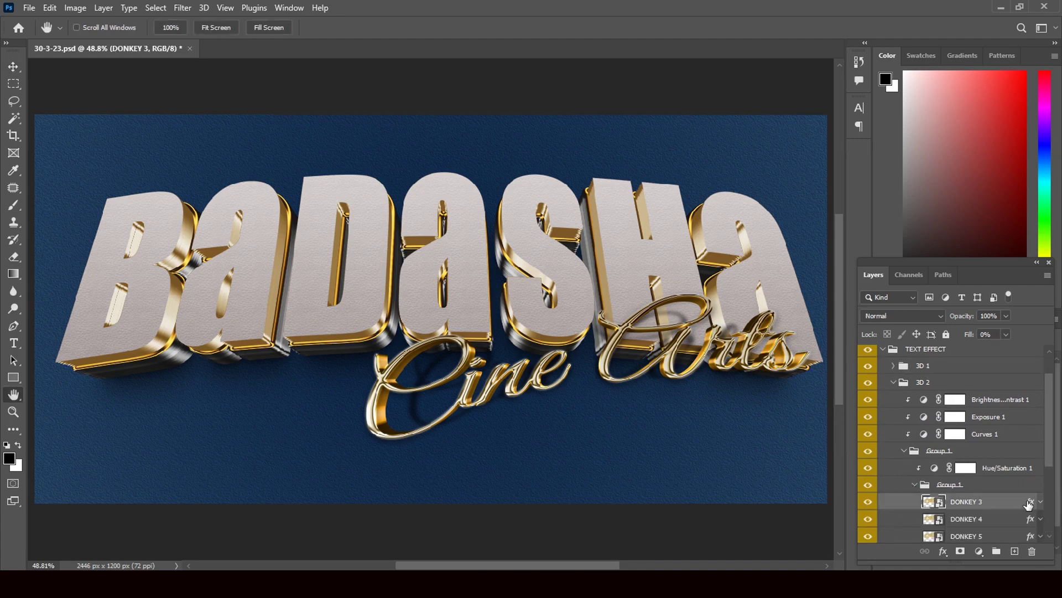
double_click(1027, 504)
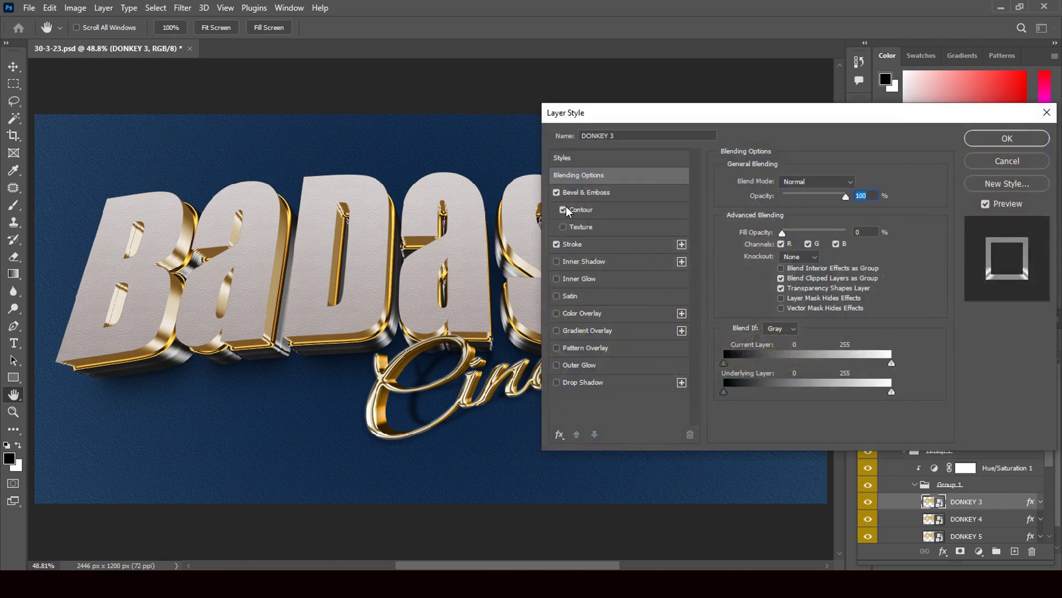
left_click(556, 245)
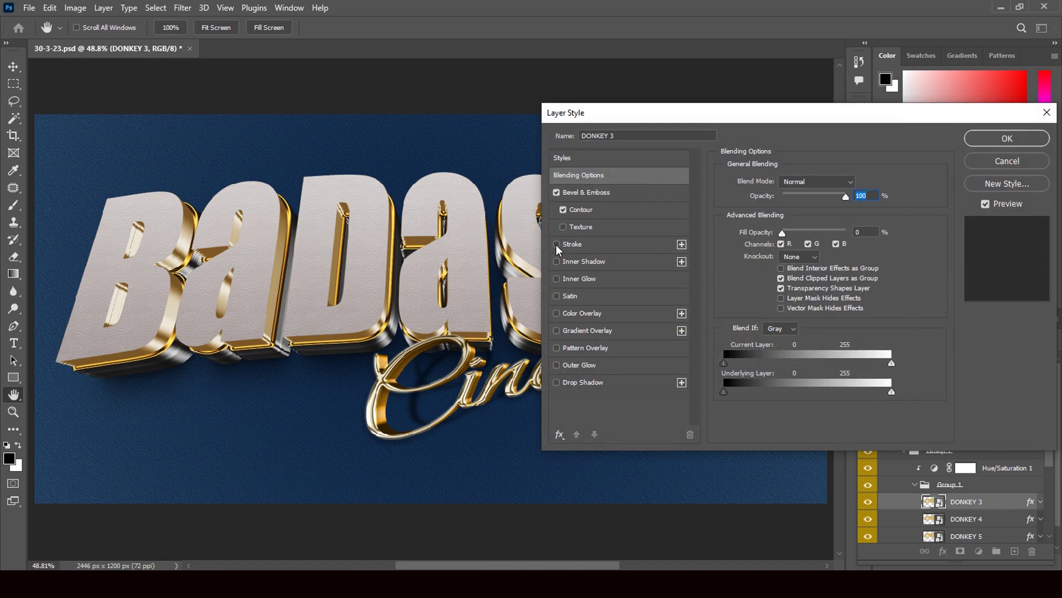
left_click(556, 244)
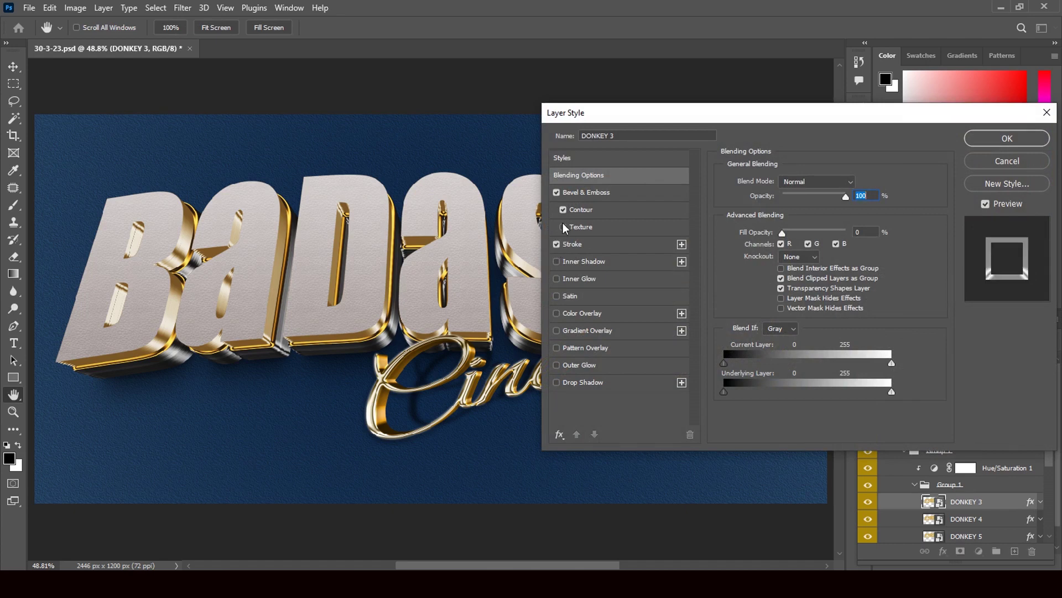
left_click(556, 194)
left_click(556, 193)
left_click(1007, 138)
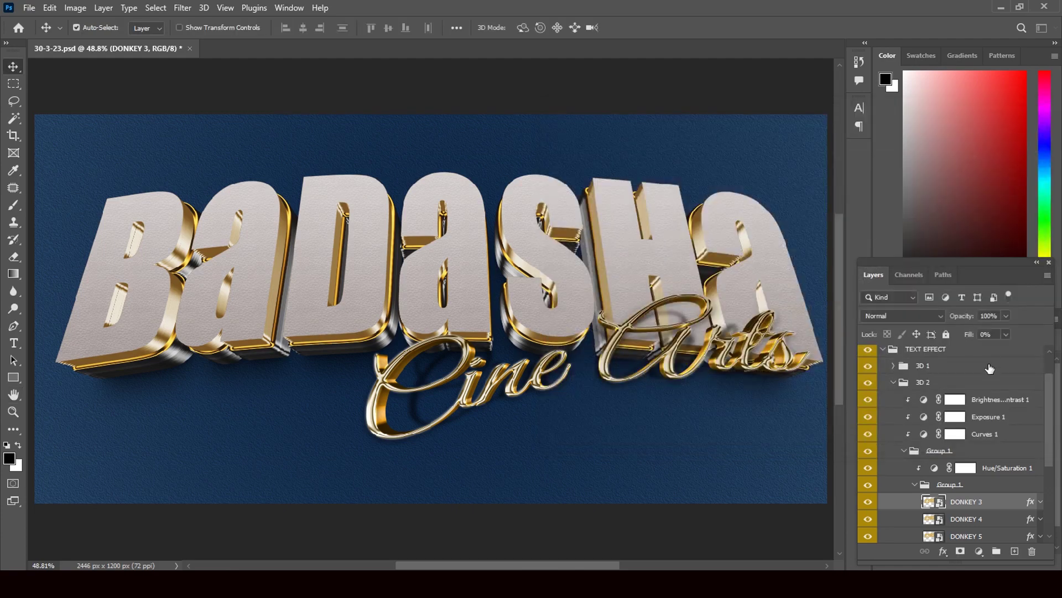
Expand the SHADOW group, toggle its visibility off and on, and select SHADOW 1
scroll(1052, 428, "down", 3)
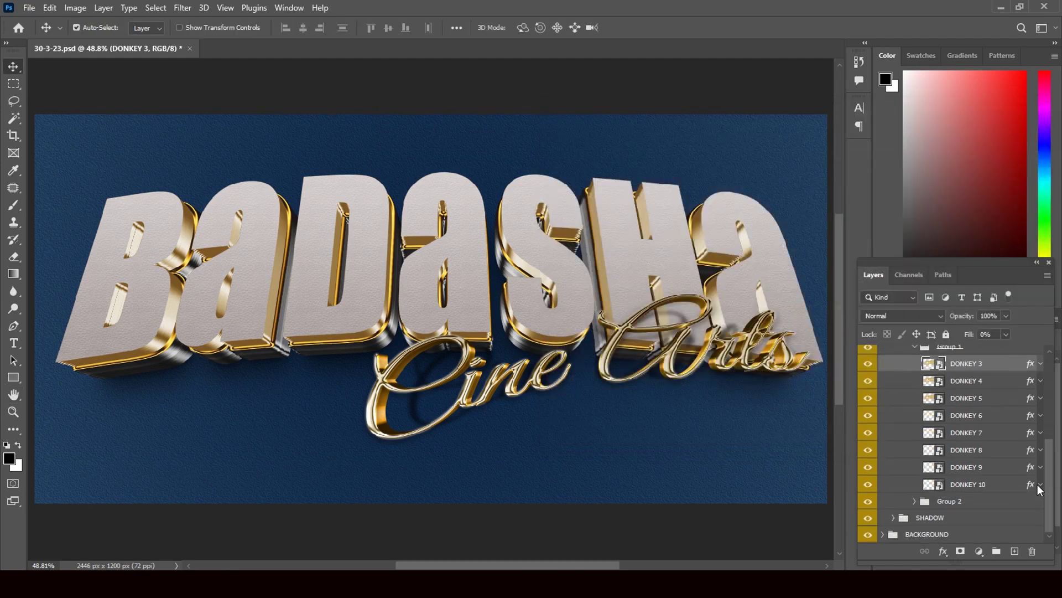
left_click(894, 518)
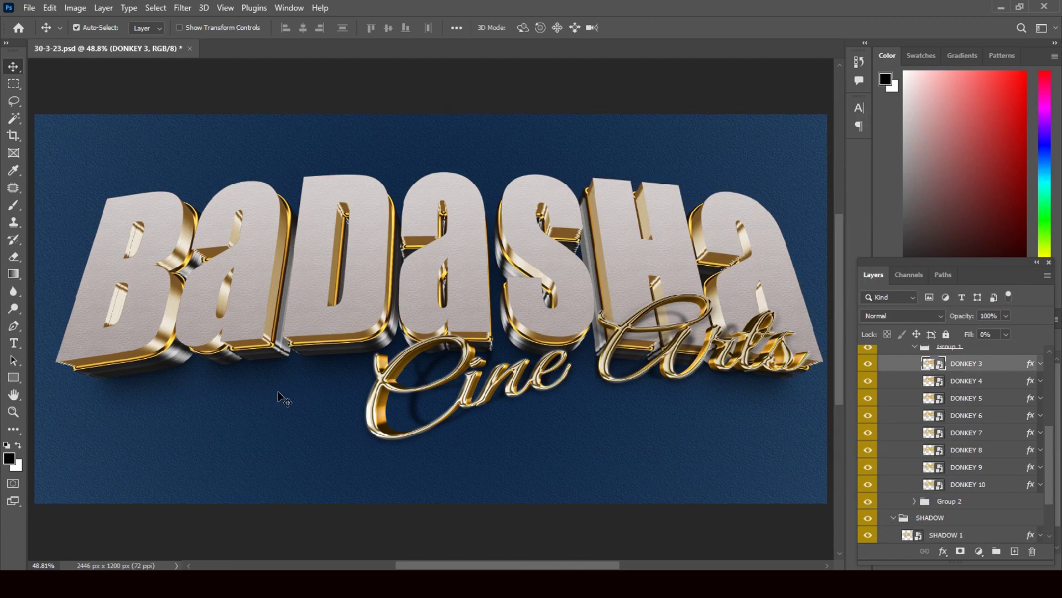
left_click(868, 519)
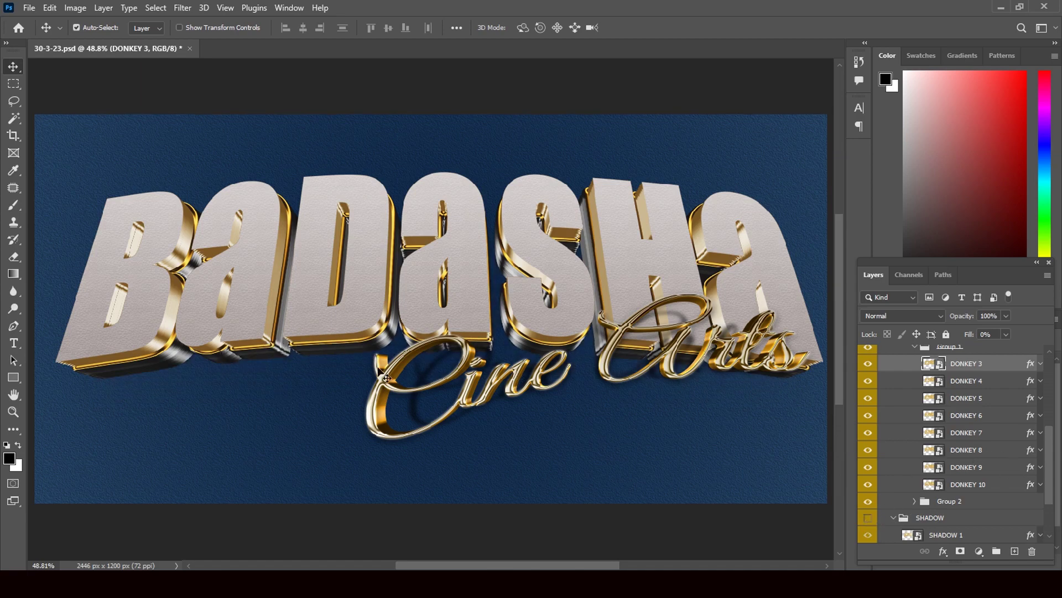
left_click(869, 520)
left_click_drag(1049, 471, 1052, 516)
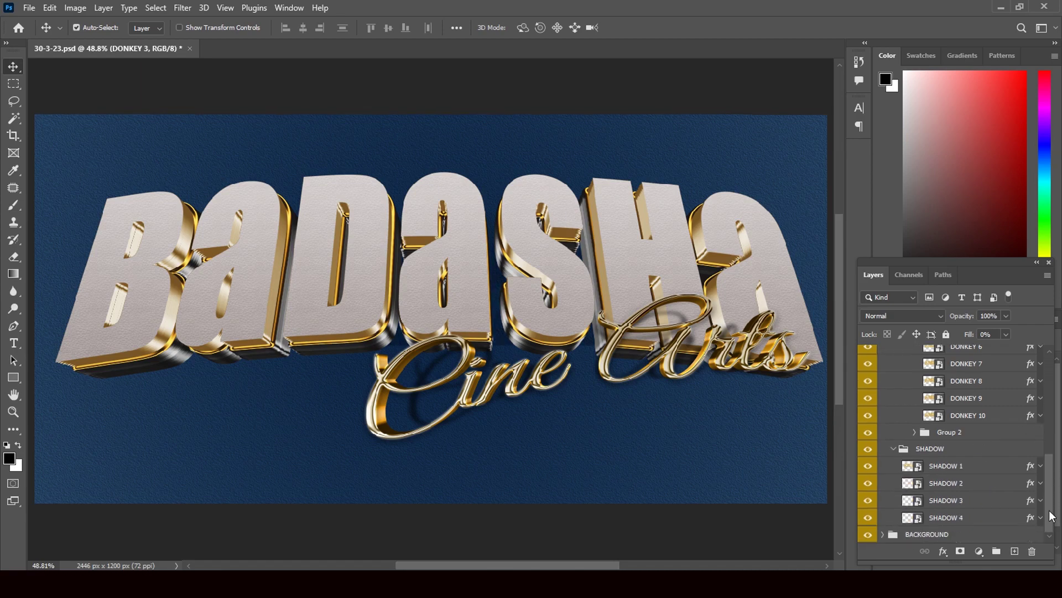
left_click(1029, 471)
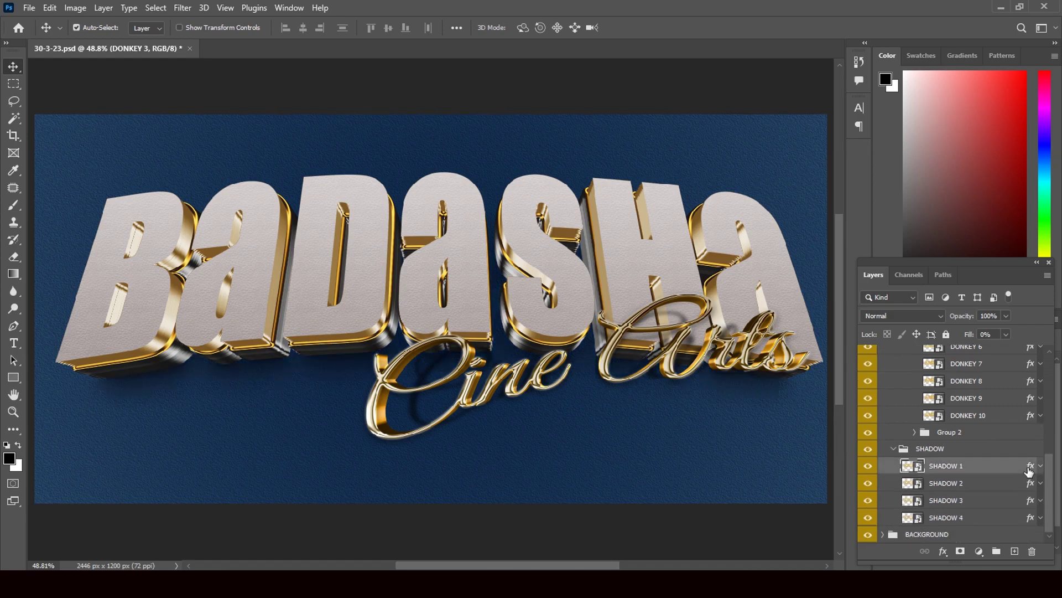
key("space")
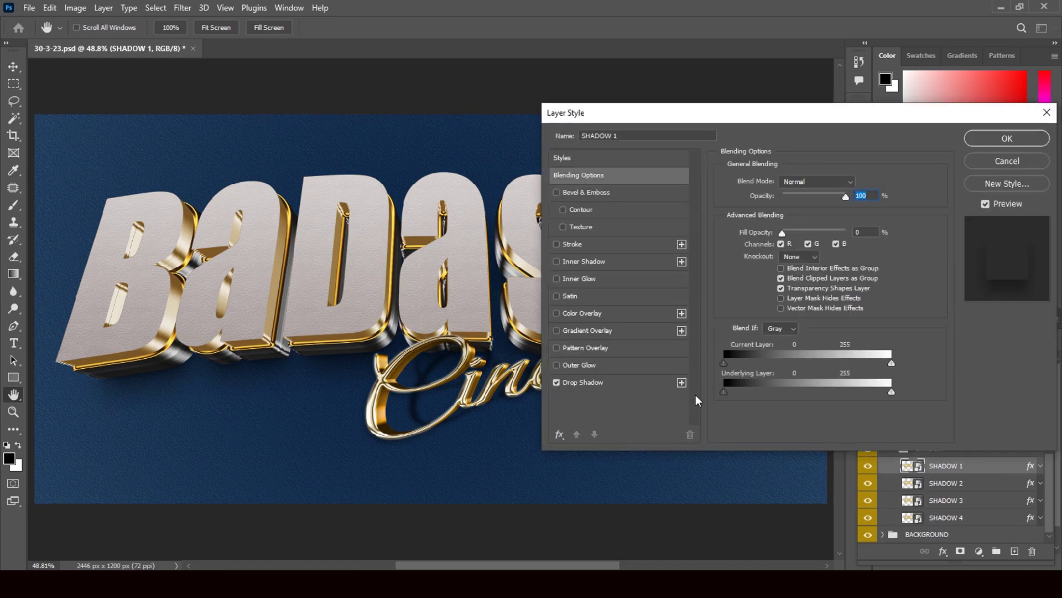
Add two Drop Shadows to SHADOW 1 and set the third to 98% opacity, 42° angle
left_click(682, 383)
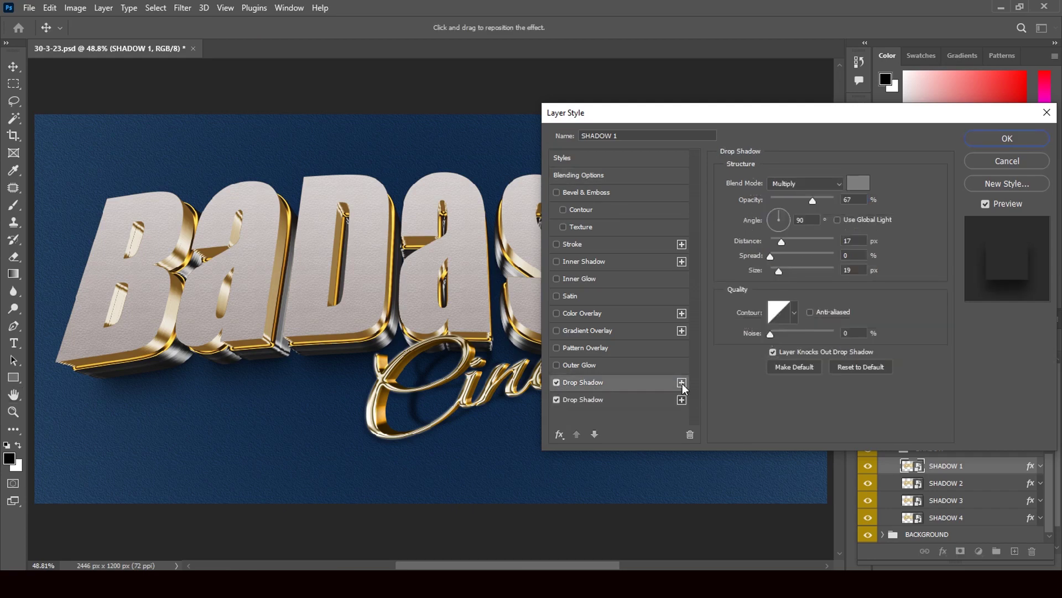
left_click(682, 383)
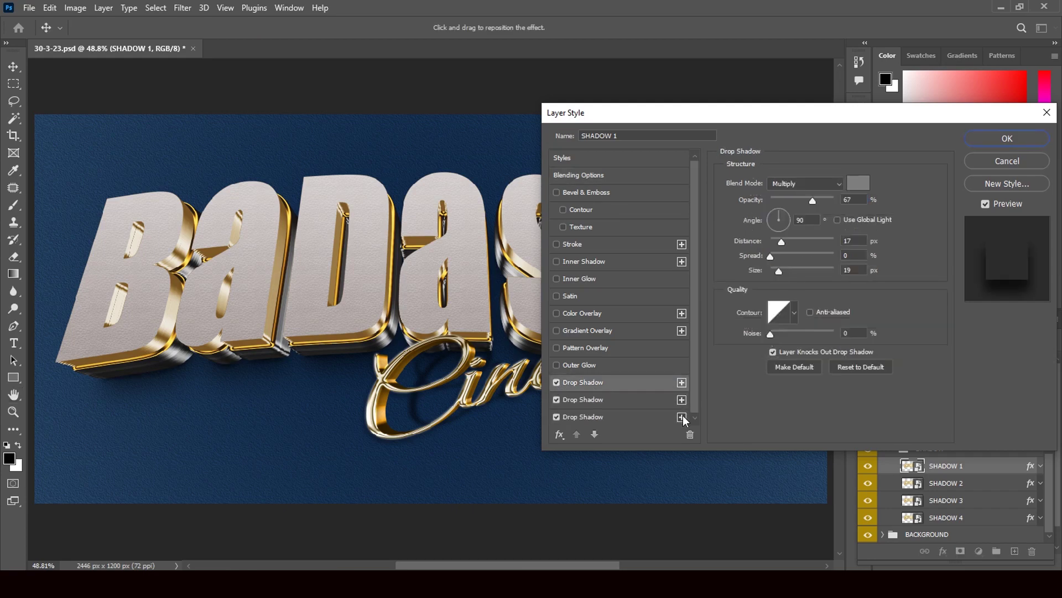
left_click(627, 418)
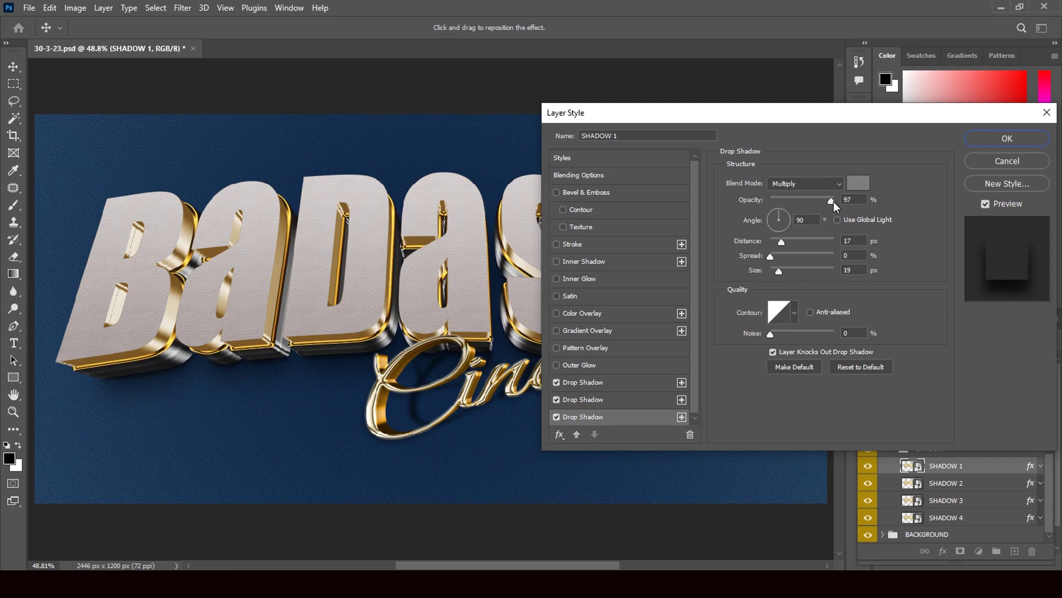
left_click_drag(833, 202, 834, 202)
left_click(786, 218)
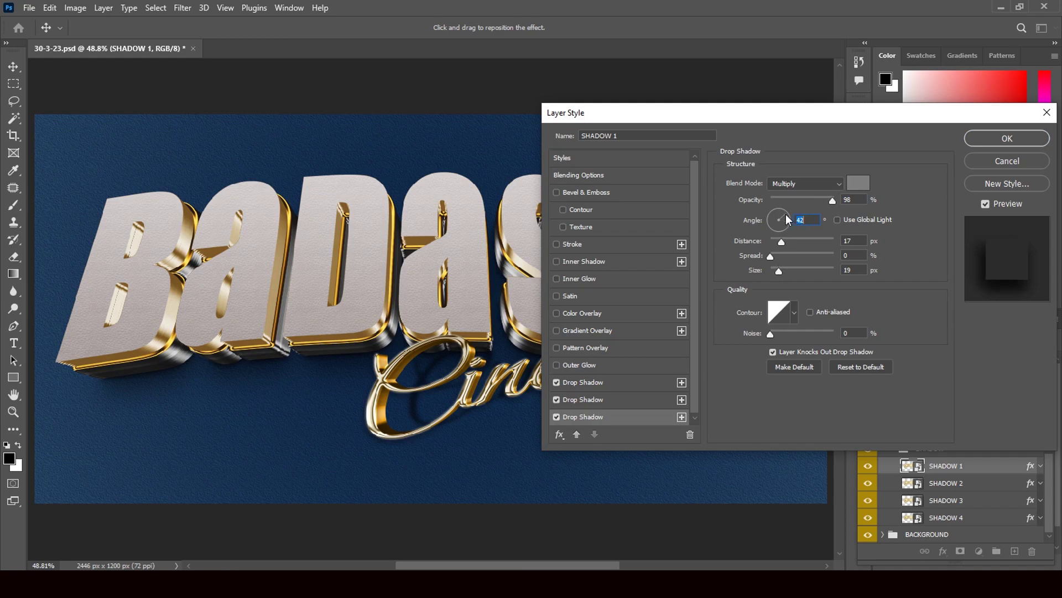
left_click(783, 216)
key("Return")
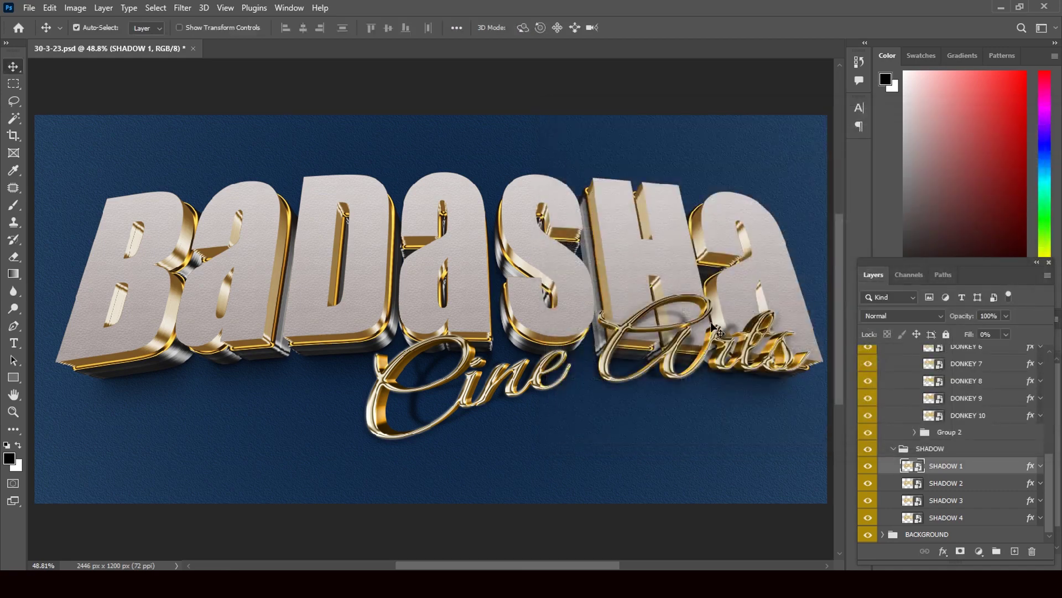
Collapse SHADOW, Group 1 and 3D 2, then expand BACKGROUND and select Gradient Fill 1
left_click(893, 449)
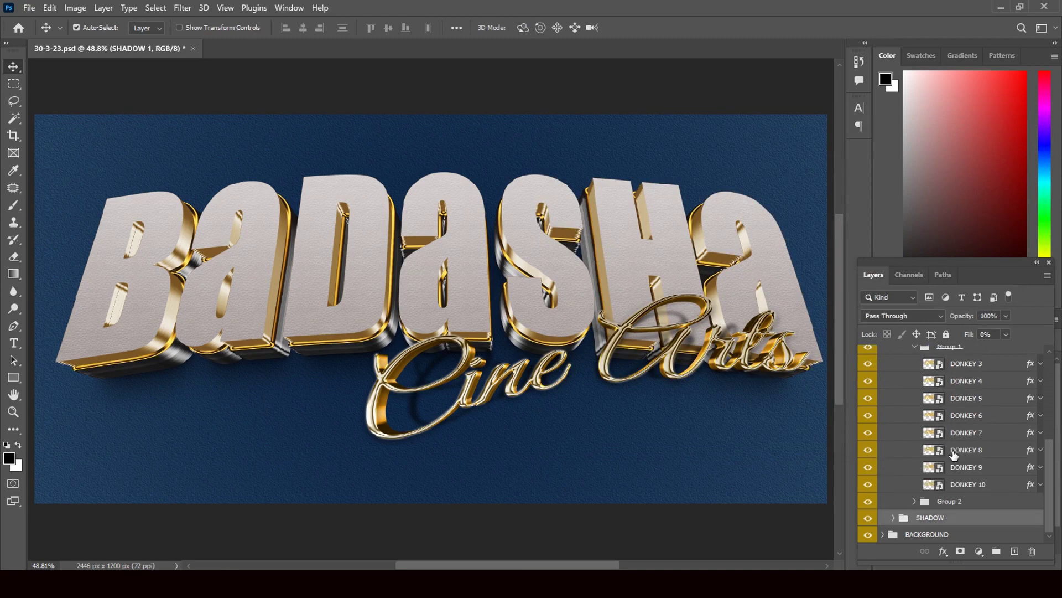
left_click(915, 347)
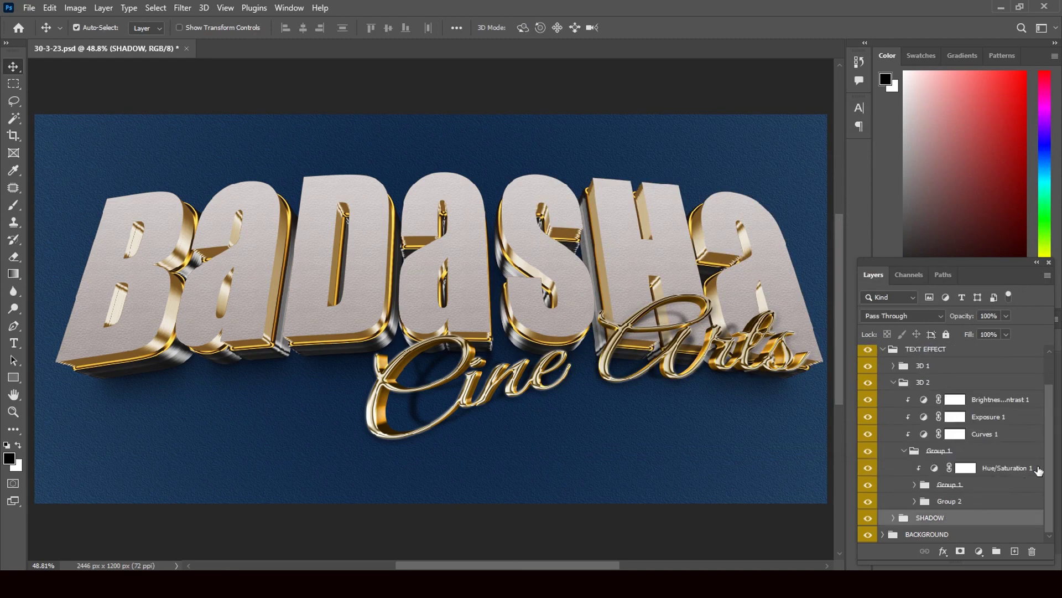
left_click(894, 384)
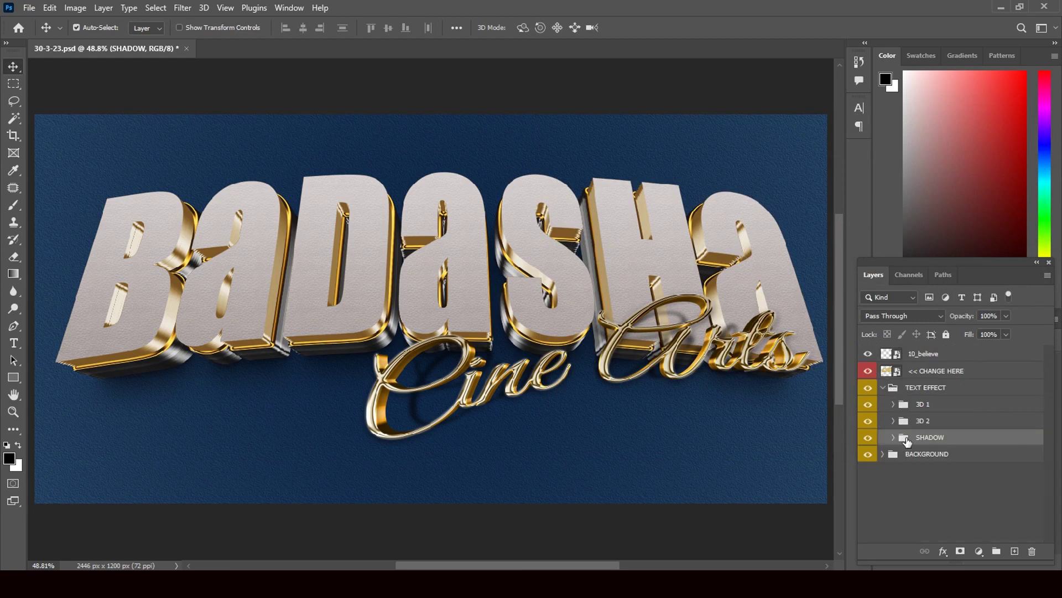
left_click(884, 454)
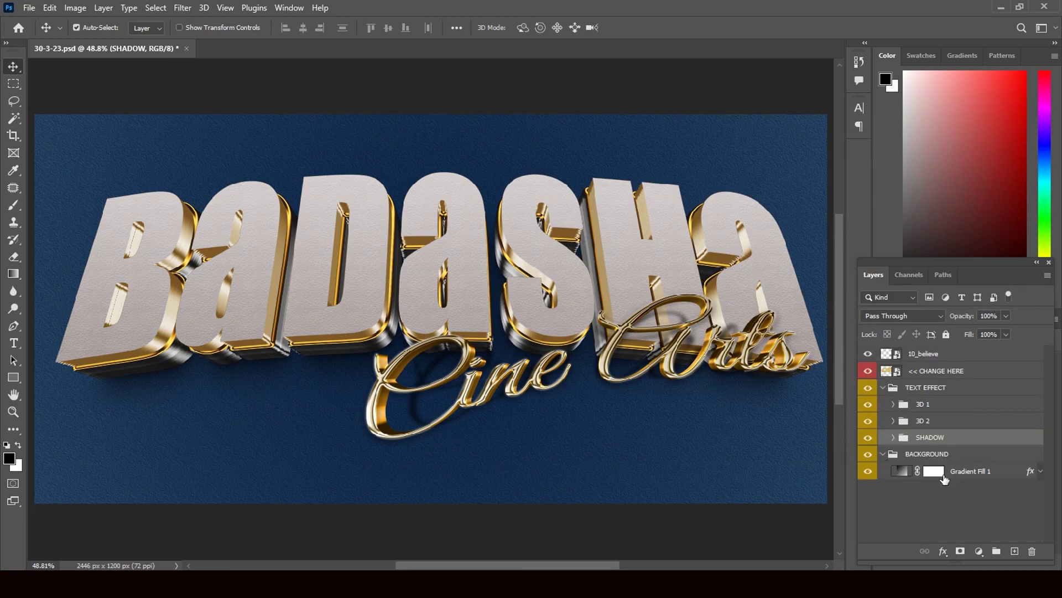
left_click(901, 470)
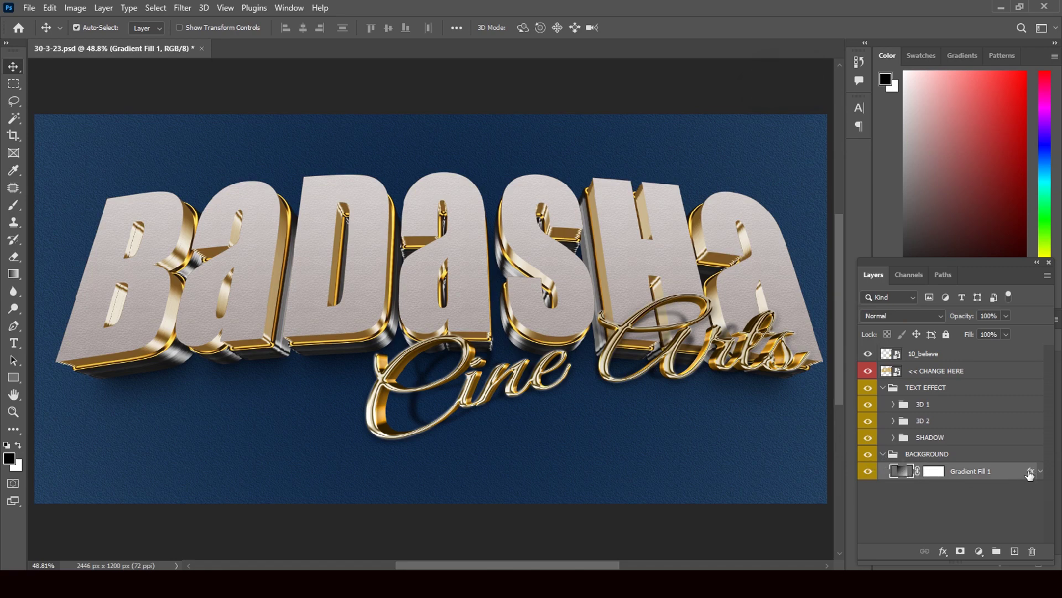
In Gradient Fill 1's layer style, turn off Pattern Overlay and enable Color Overlay
double_click(1029, 472)
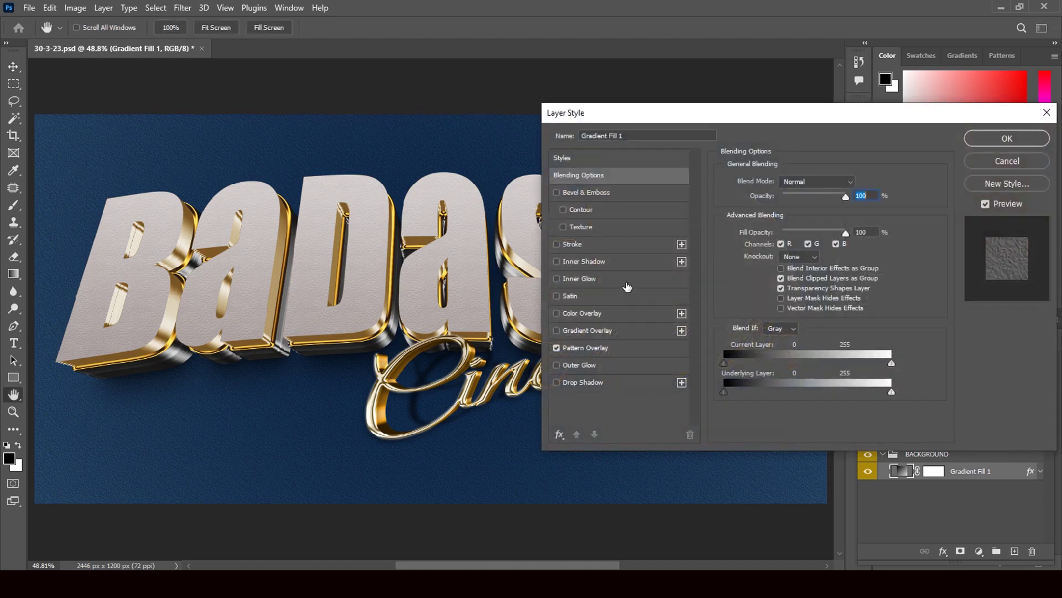
left_click(557, 348)
left_click(593, 314)
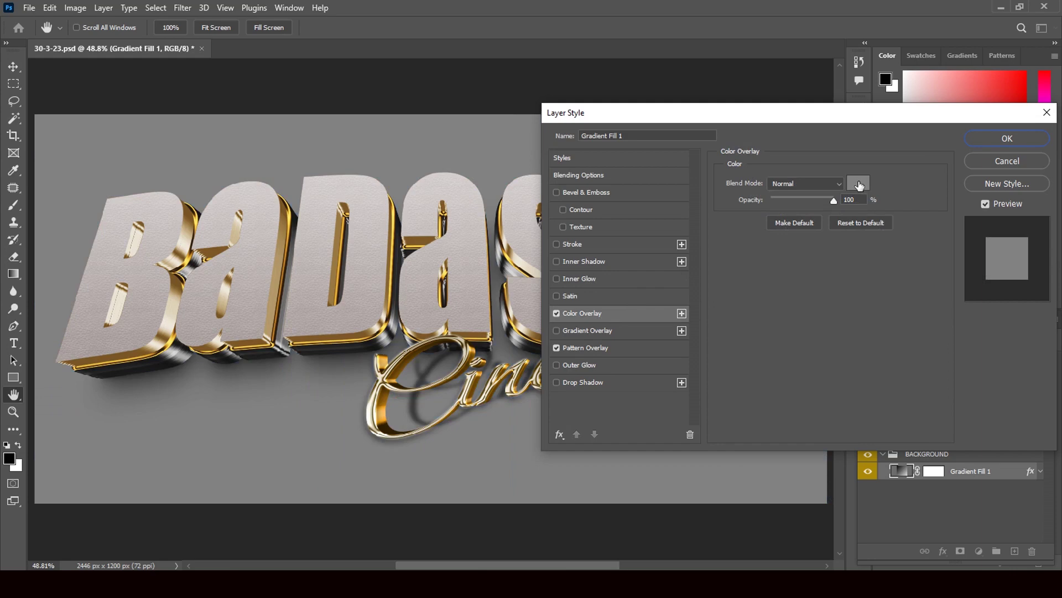
Pick dark navy #0d243c as the overlay colour and confirm both dialogs
left_click(859, 184)
left_click(719, 312)
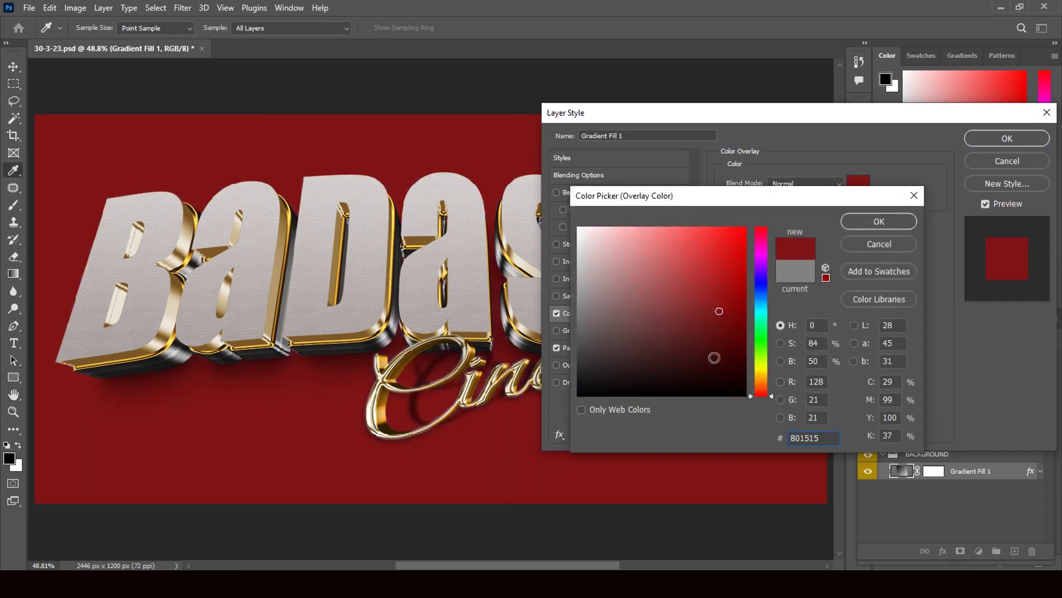
left_click(714, 348)
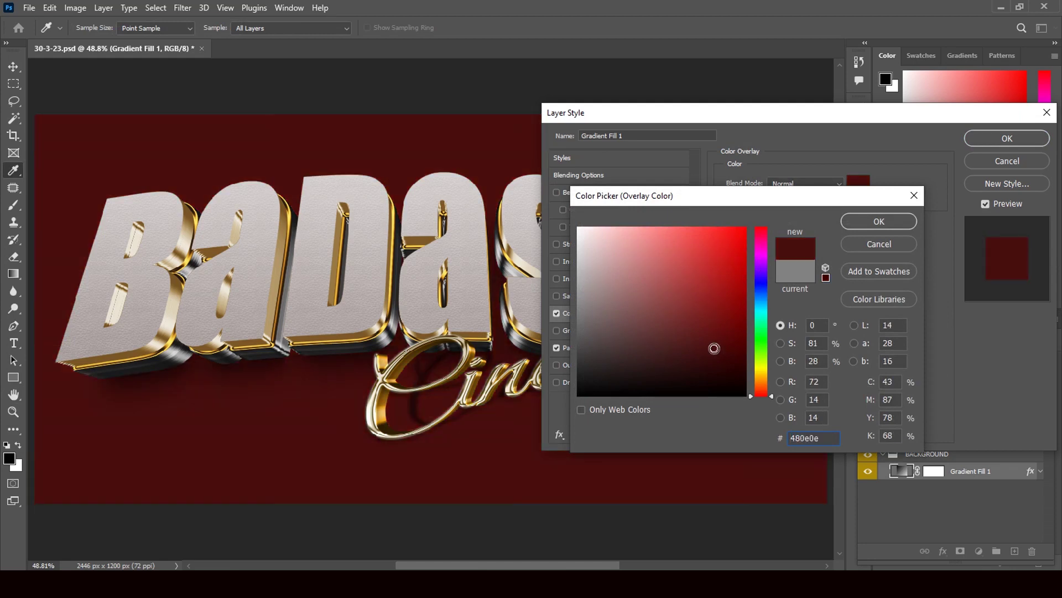
left_click(762, 292)
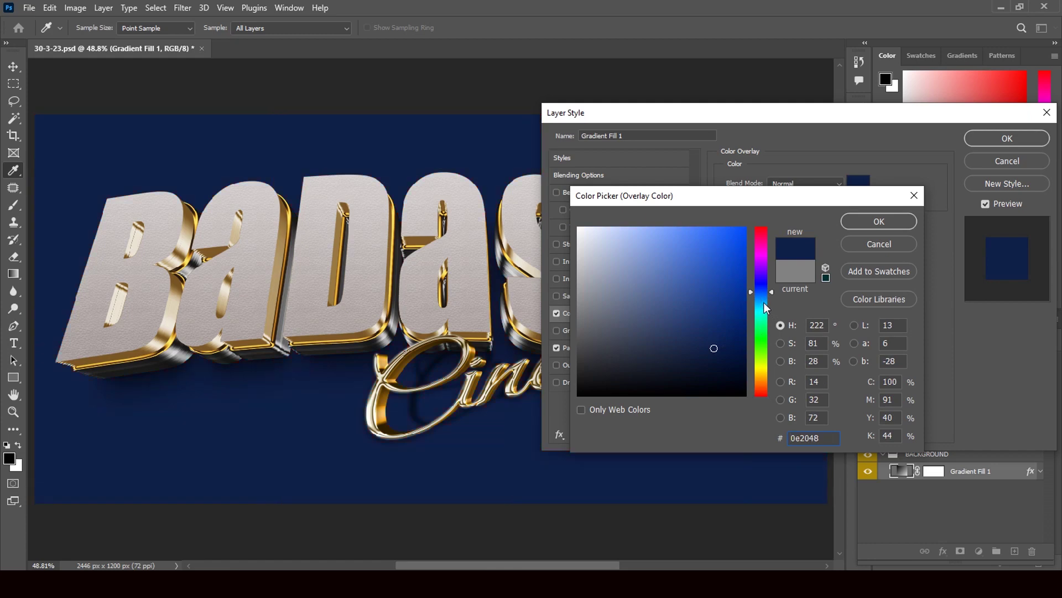
left_click(762, 297)
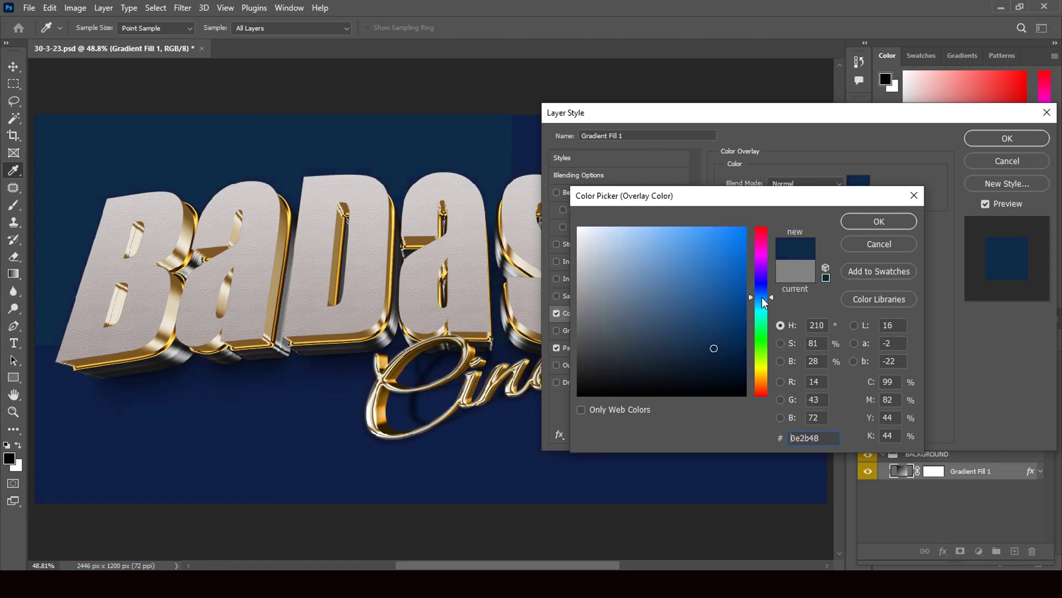
left_click(735, 348)
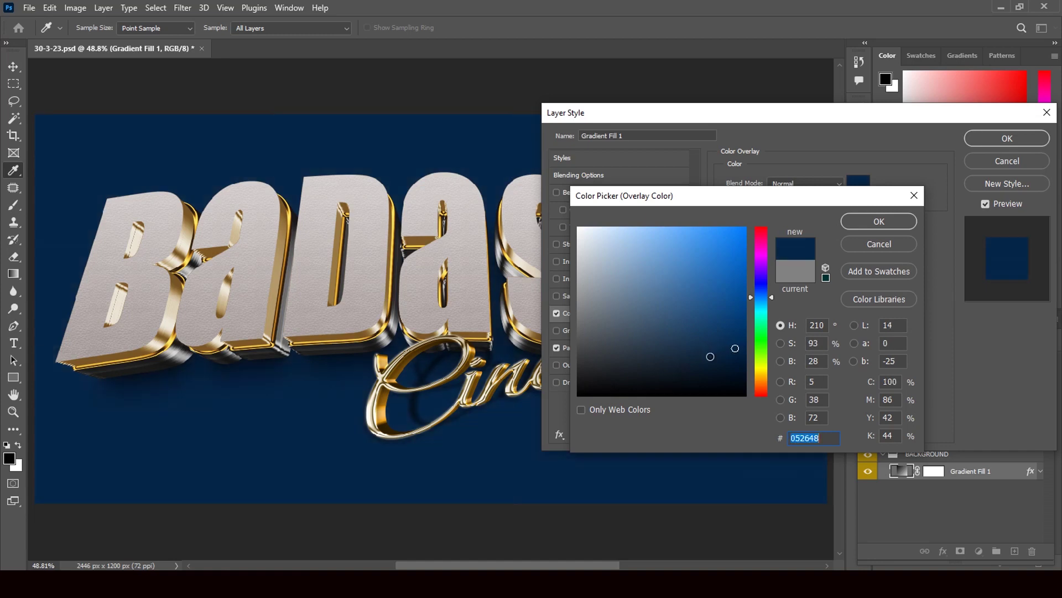
left_click(711, 356)
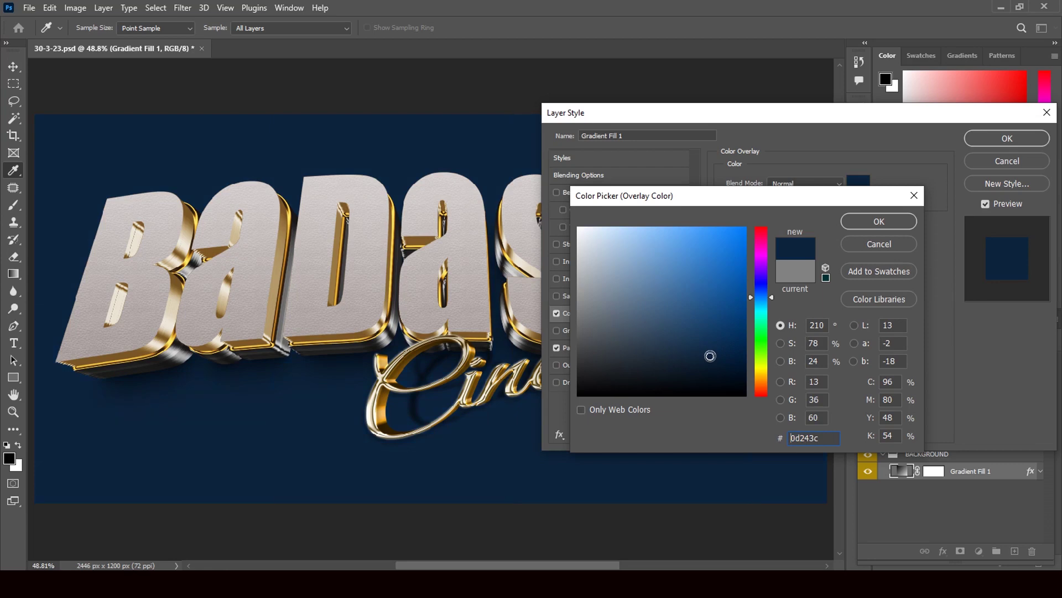
left_click(865, 222)
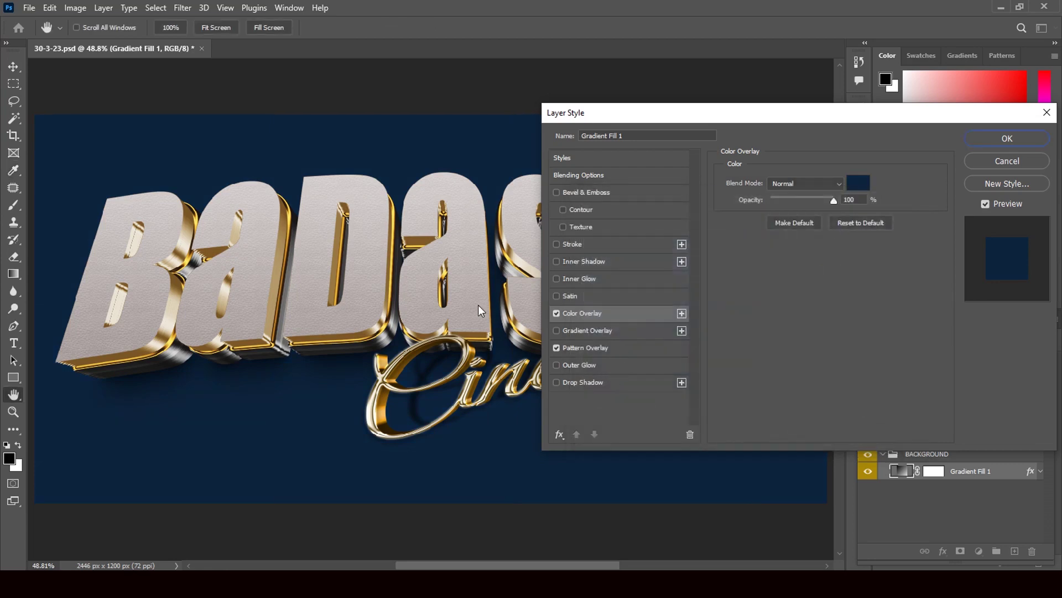
left_click(981, 138)
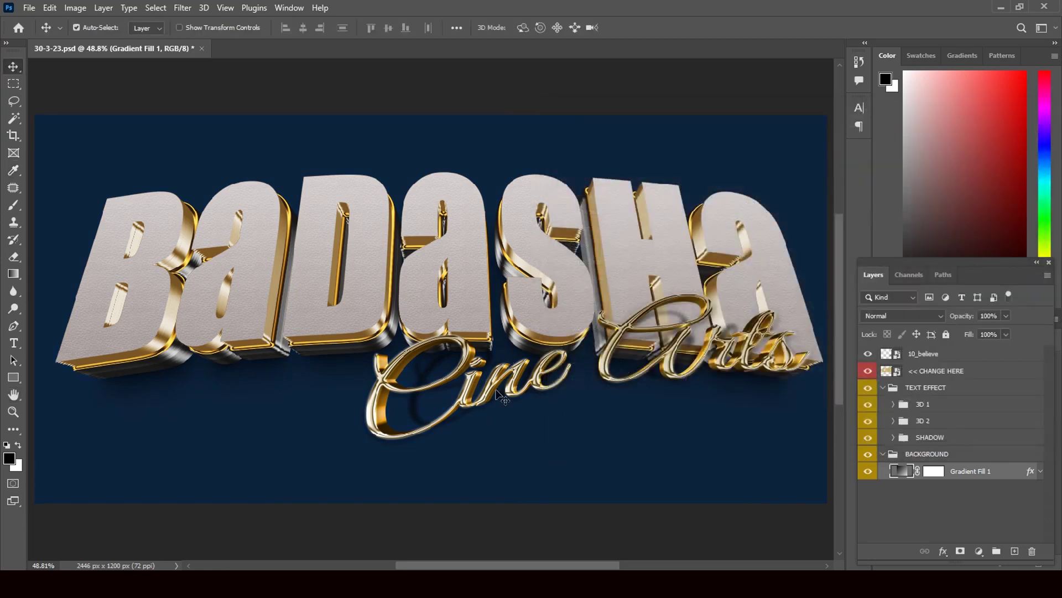
Open the CHANGE HERE smart object and delete its BADASHA text
left_click(882, 456)
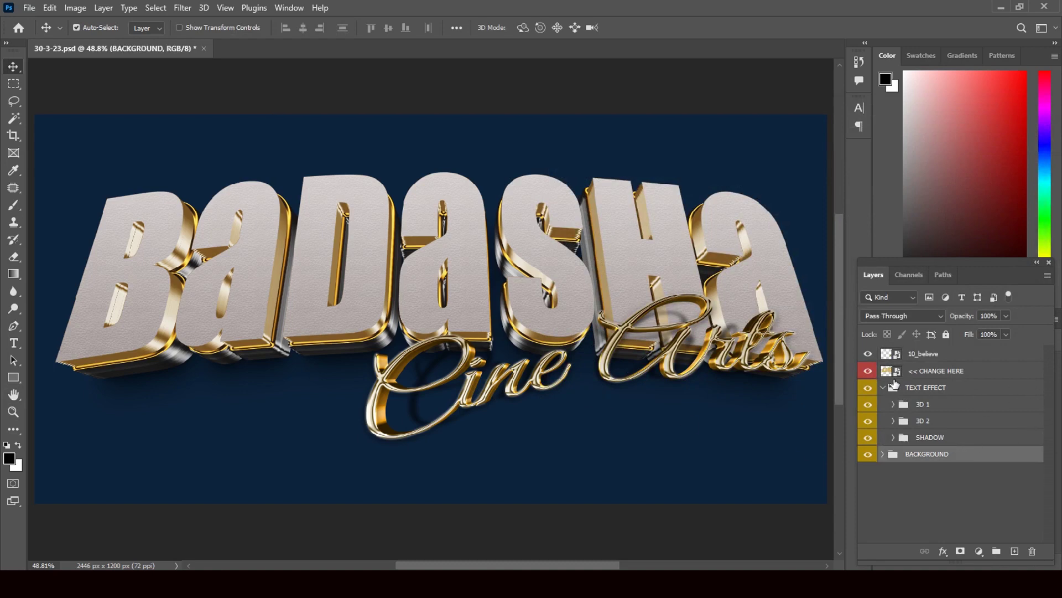
double_click(898, 374)
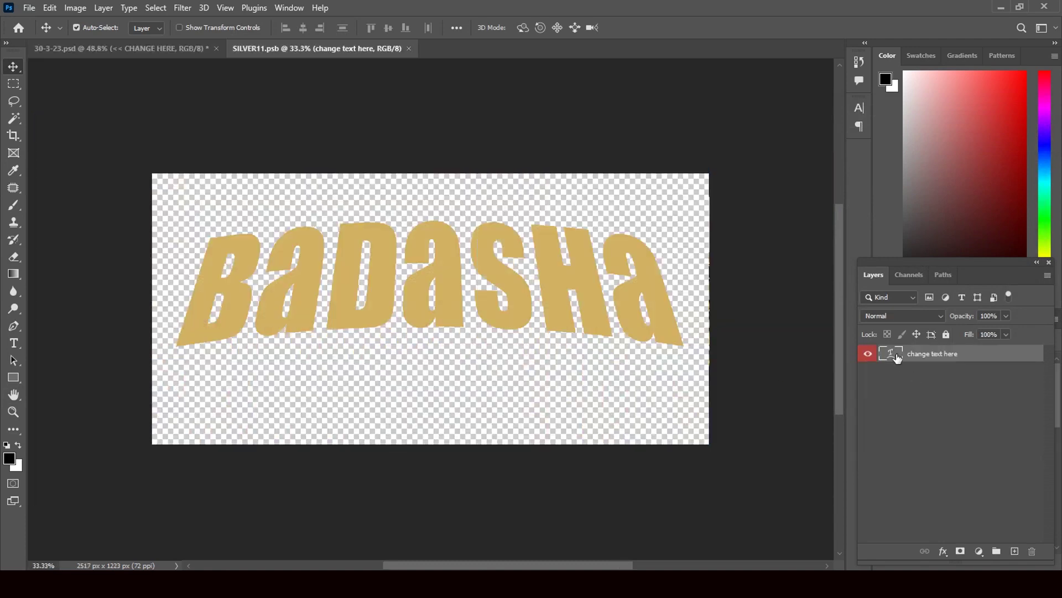
double_click(892, 356)
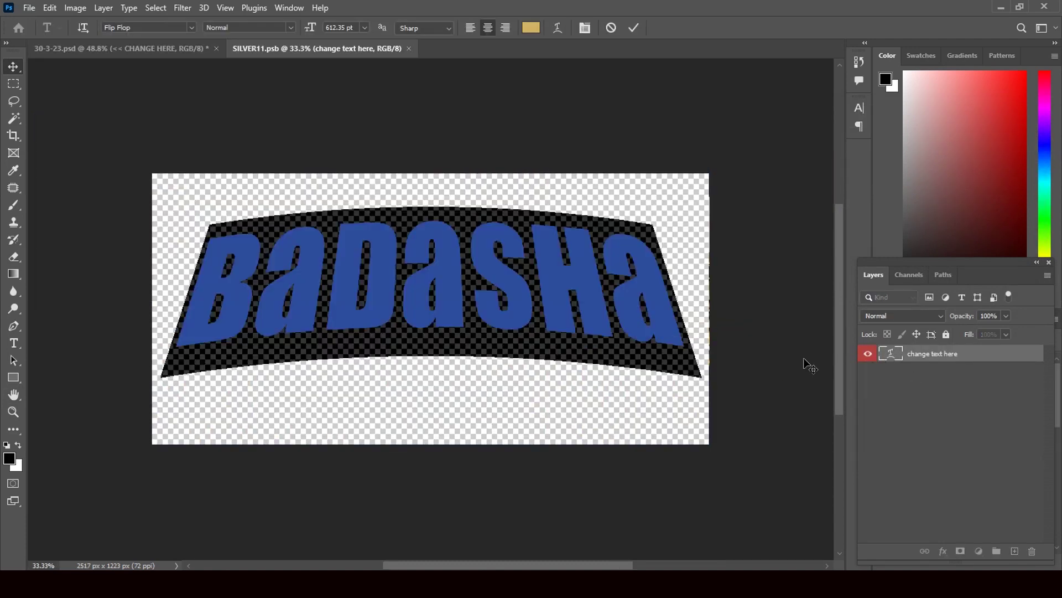
key("BackSpace")
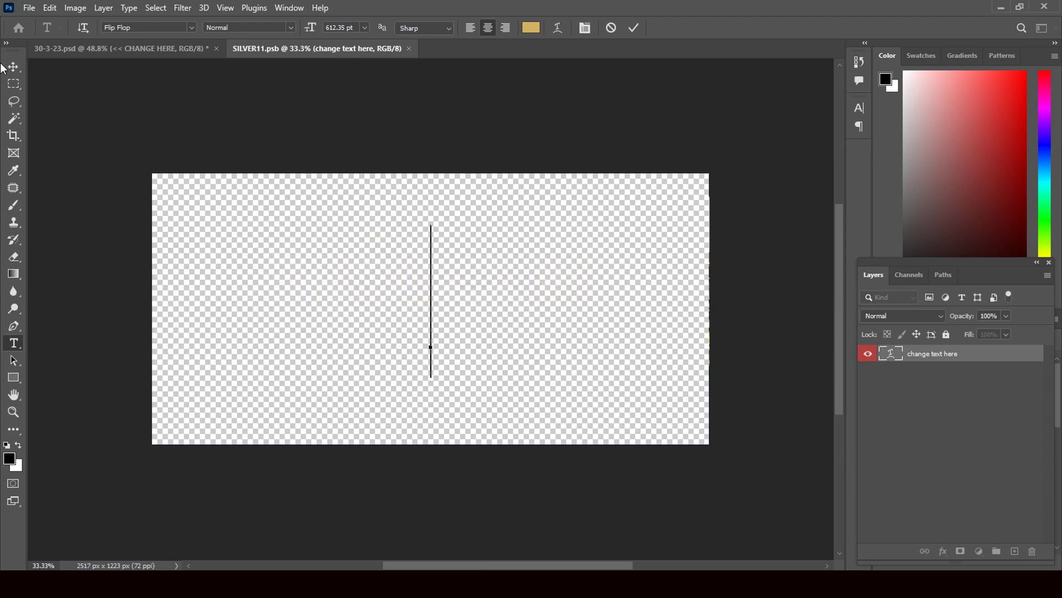
key("ctrl+Return")
key("v")
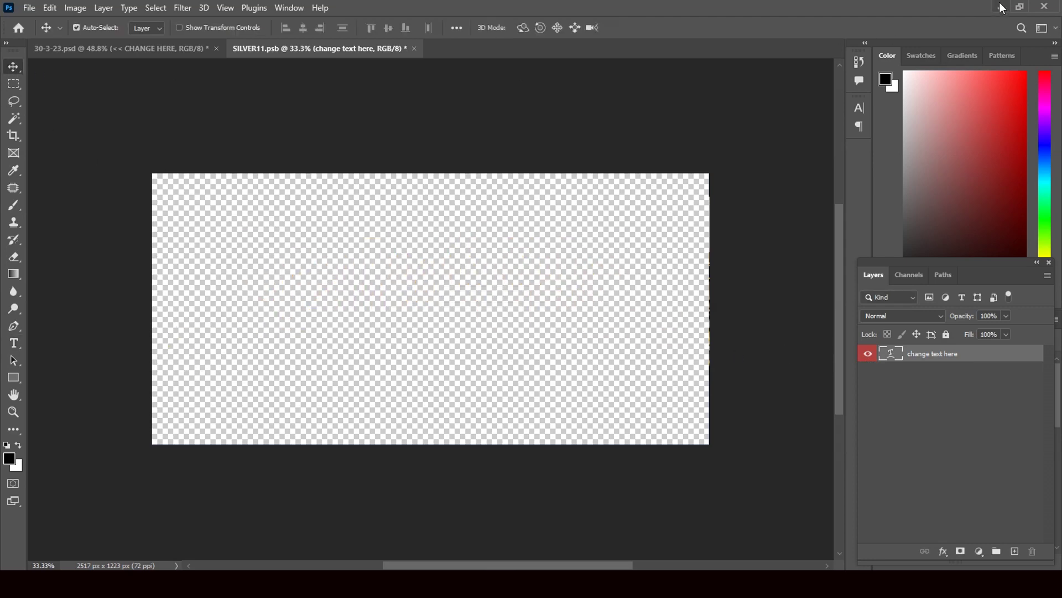
Minimize Photoshop and select the Subhash image in the Desktop folder
left_click(1000, 5)
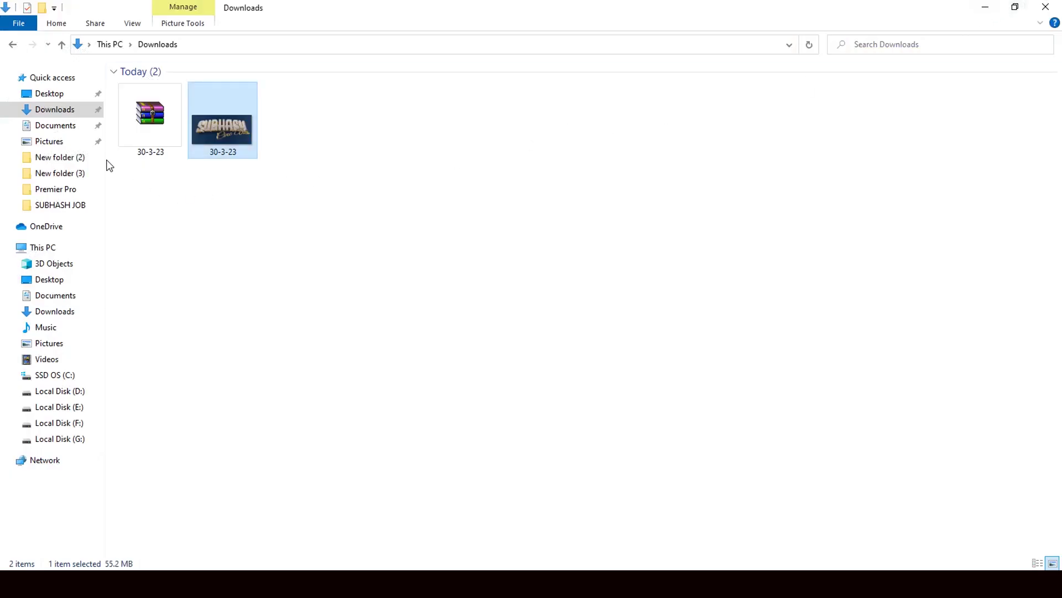
left_click(56, 95)
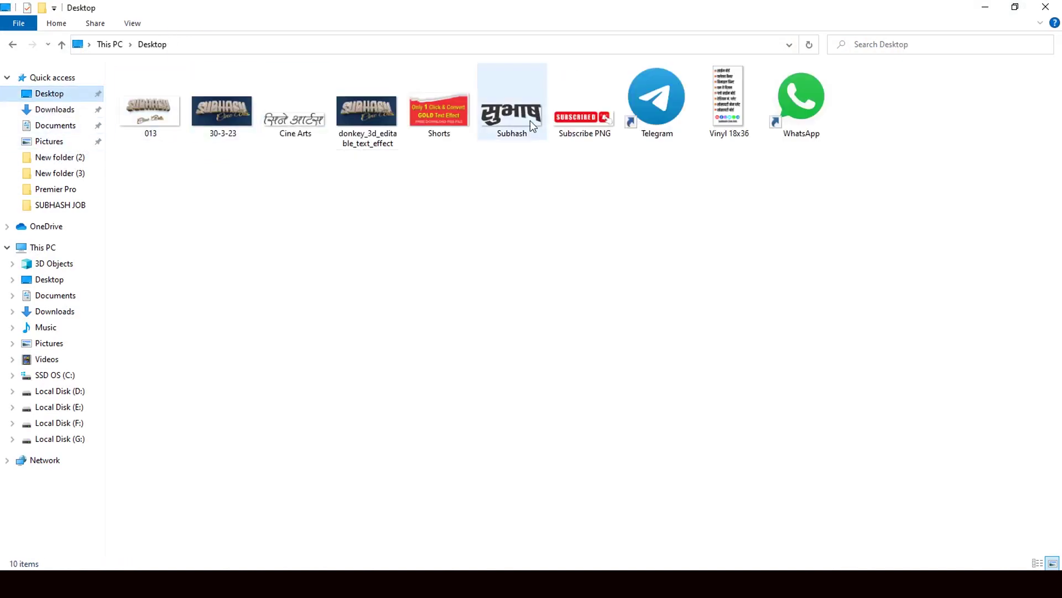
left_click(525, 122)
Place the Subhash image into SILVER11, enlarge it to 328.26%, reposition, commit, and close the document
left_click_drag(510, 118, 612, 372)
left_click_drag(366, 285, 228, 237)
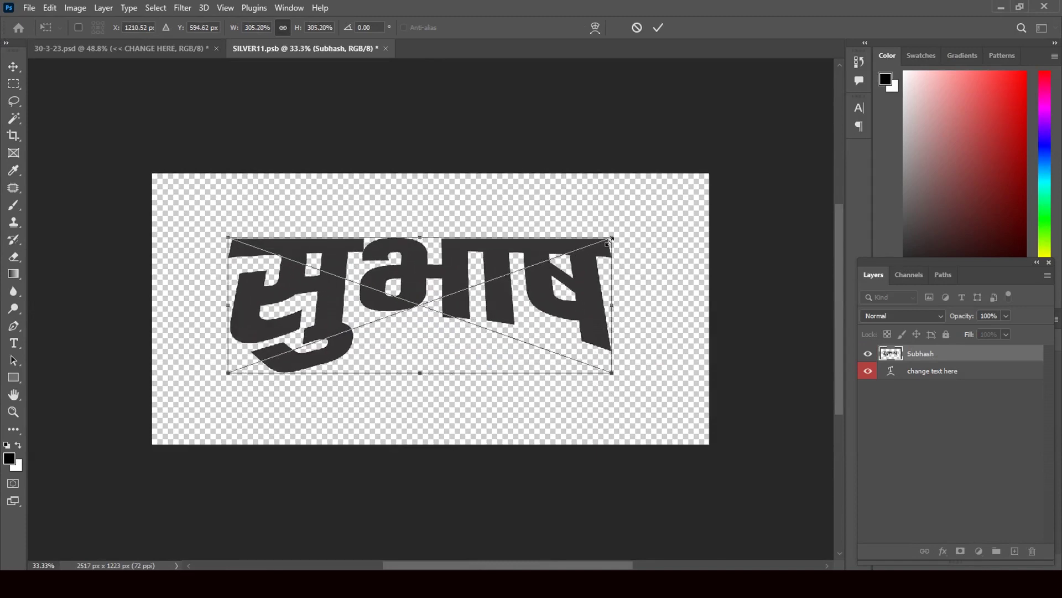
left_click_drag(613, 236, 641, 227)
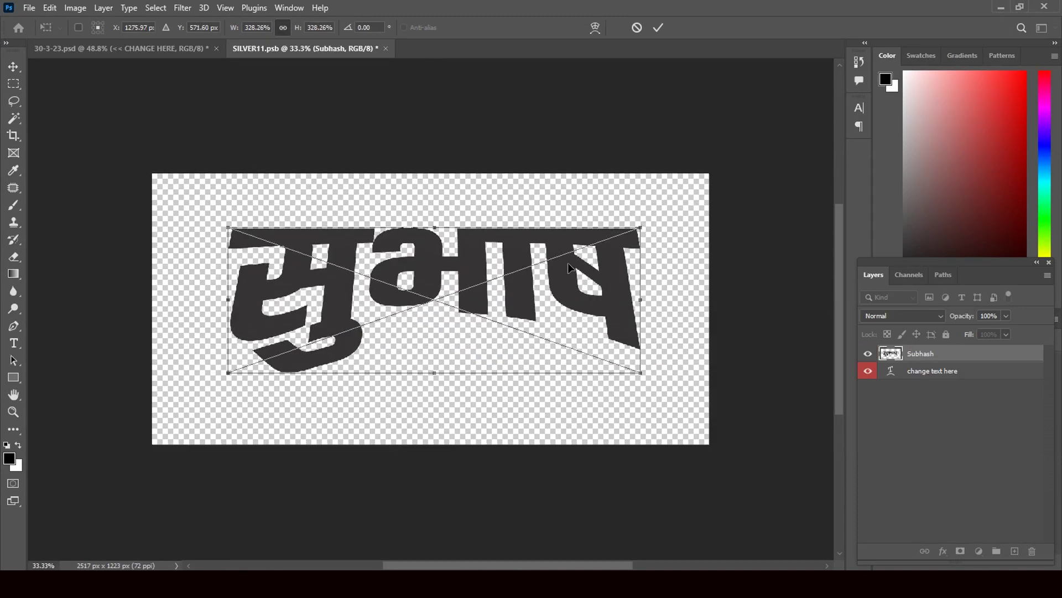
left_click_drag(477, 285, 477, 273)
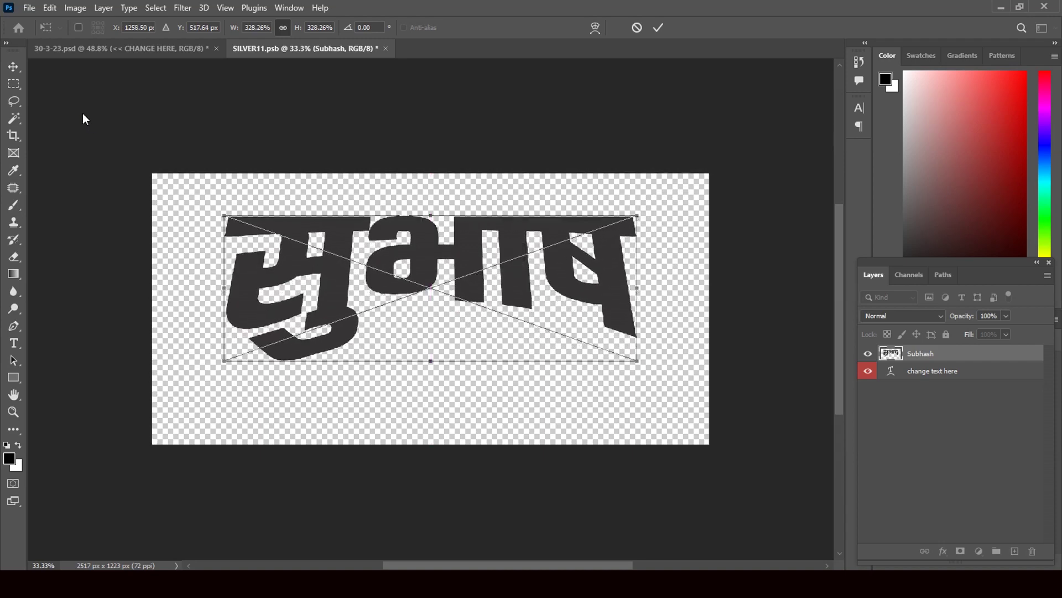
left_click(15, 69)
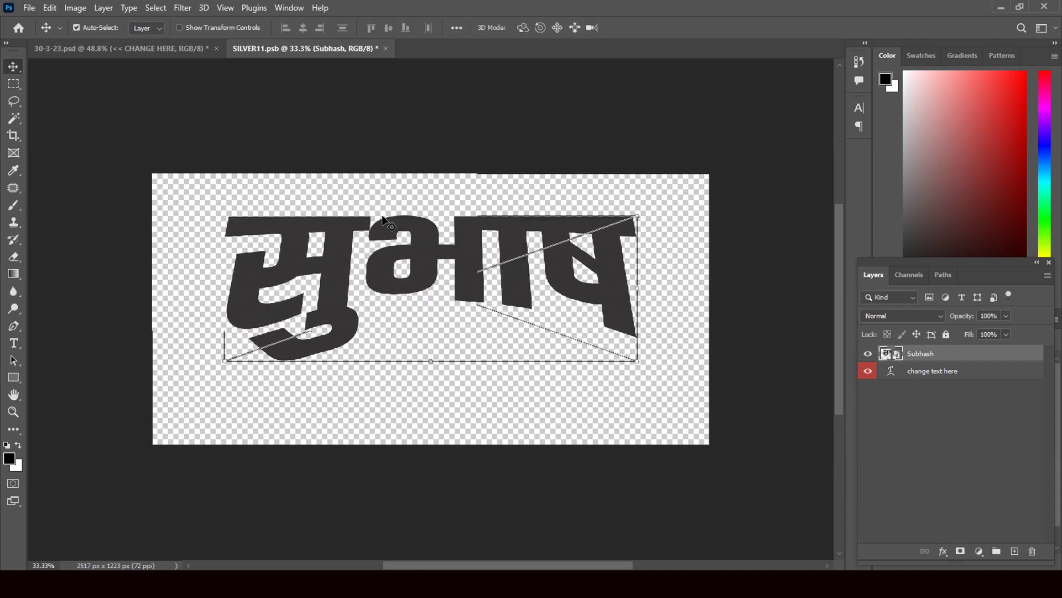
left_click(386, 48)
Save SILVER11, then open the 10_believe and REPLACE HERE smart objects
left_click(470, 222)
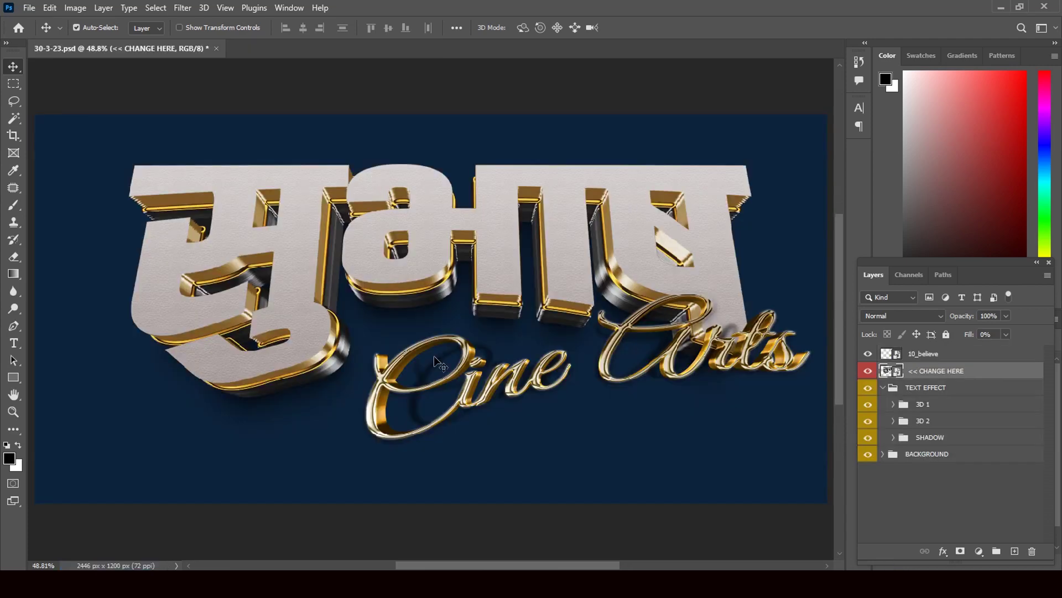
left_click(897, 359)
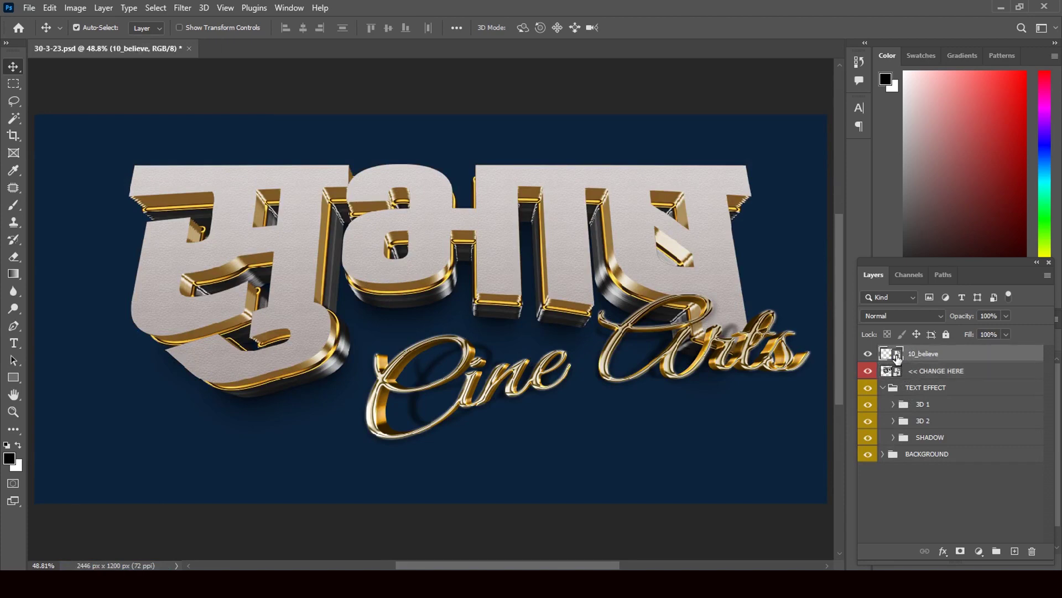
double_click(898, 356)
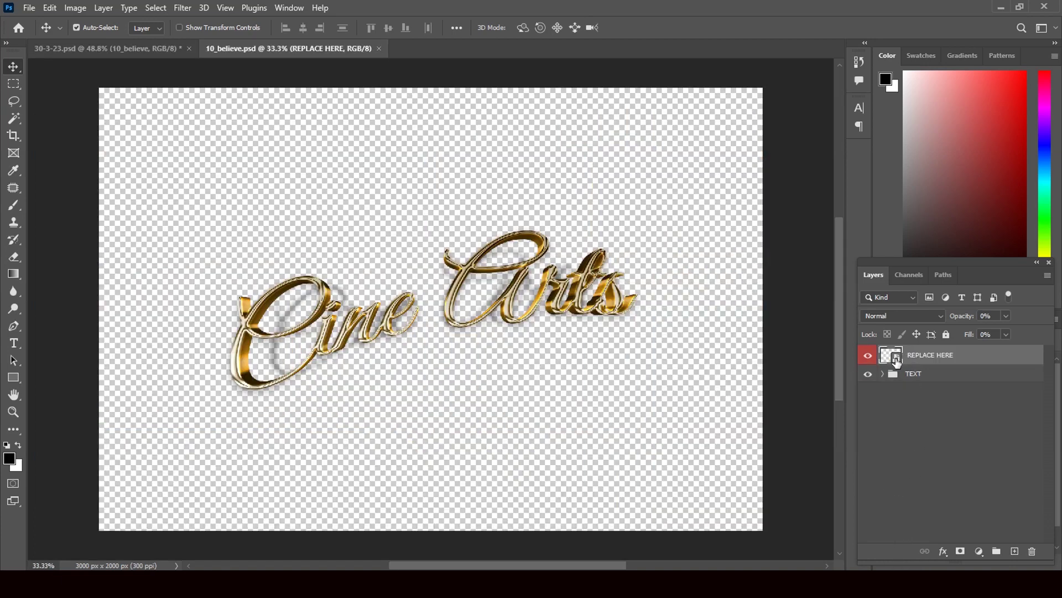
double_click(897, 360)
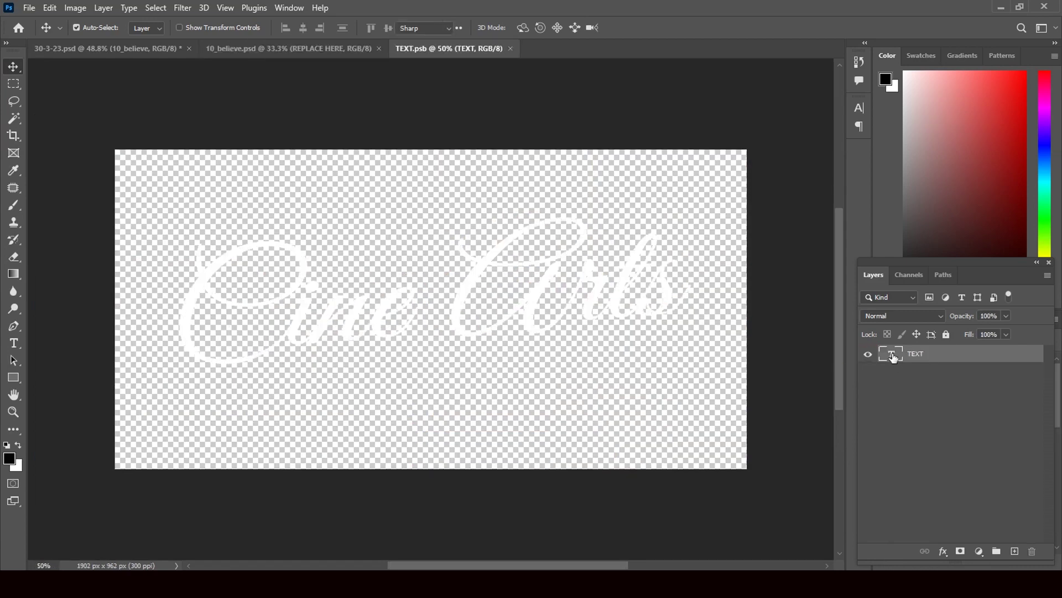
Delete the Cine Arts text from the TEXT layer and commit it
double_click(893, 353)
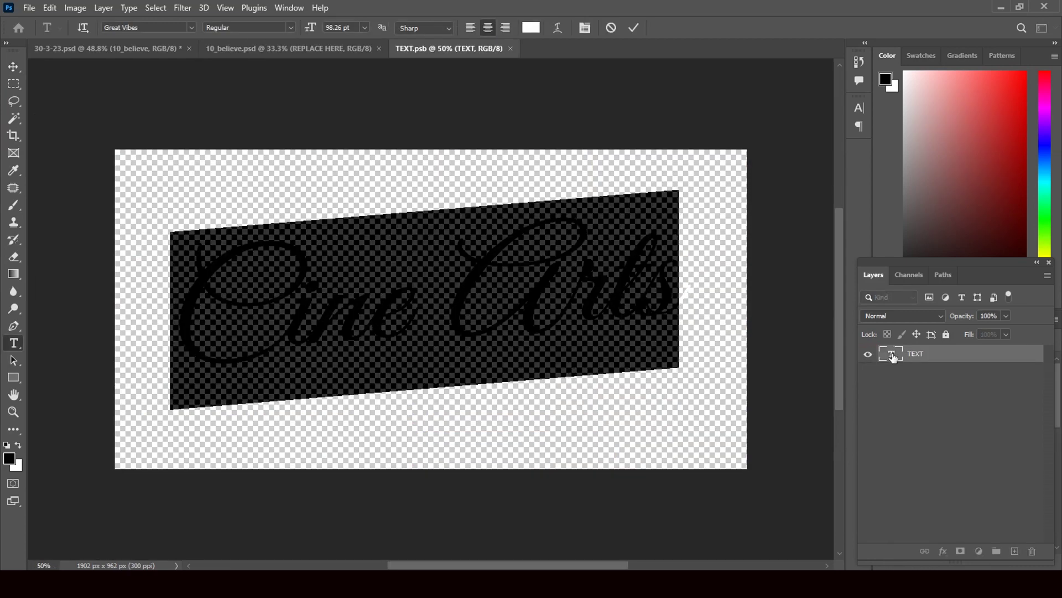
key("BackSpace")
left_click(13, 66)
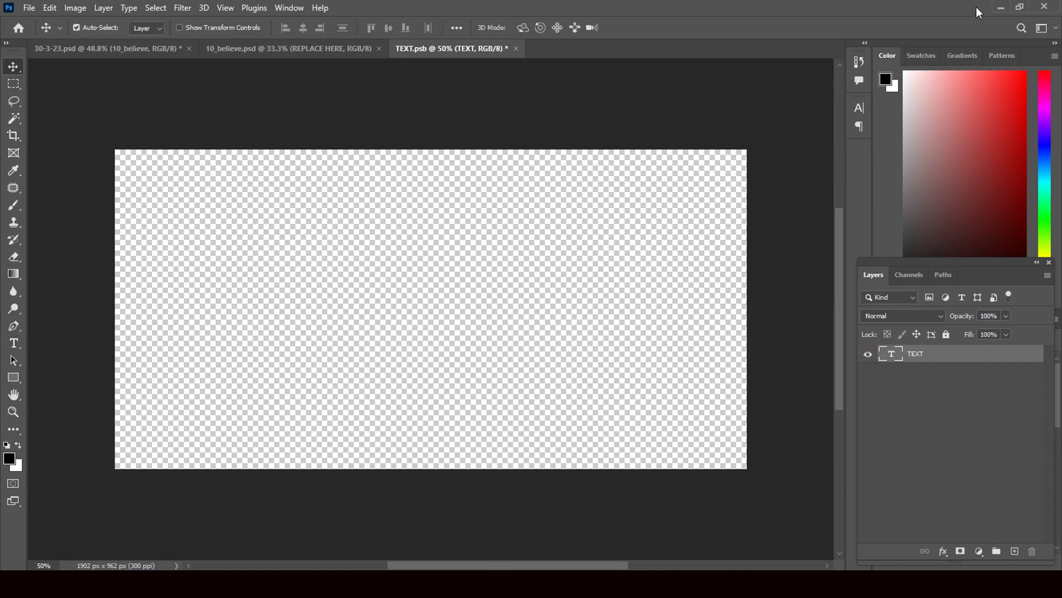
Drag the Cine Arts image from the Desktop into TEXT.psb
left_click(998, 7)
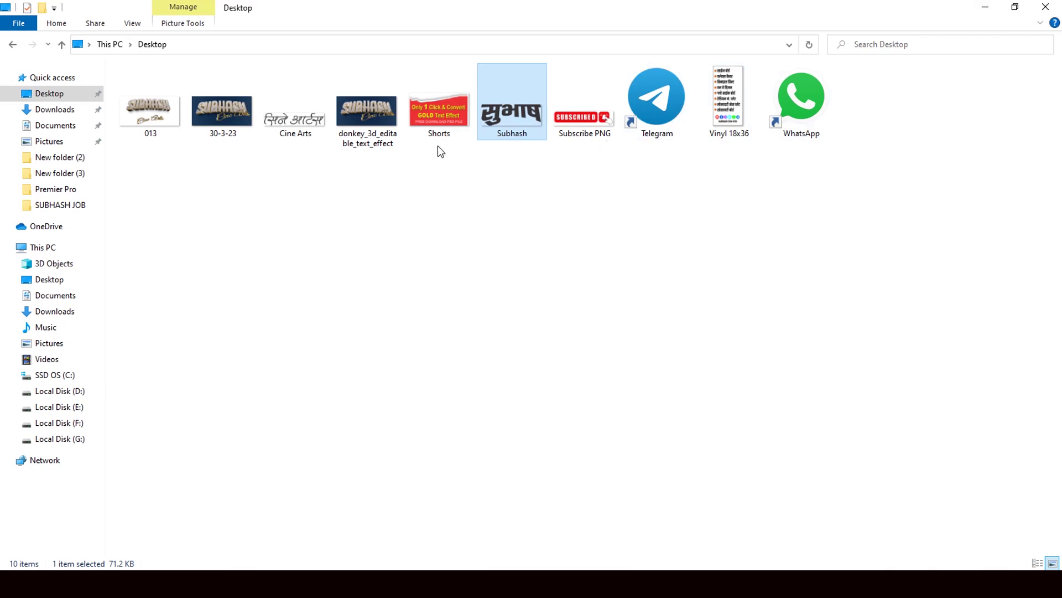
left_click(307, 136)
left_click_drag(301, 122, 446, 327)
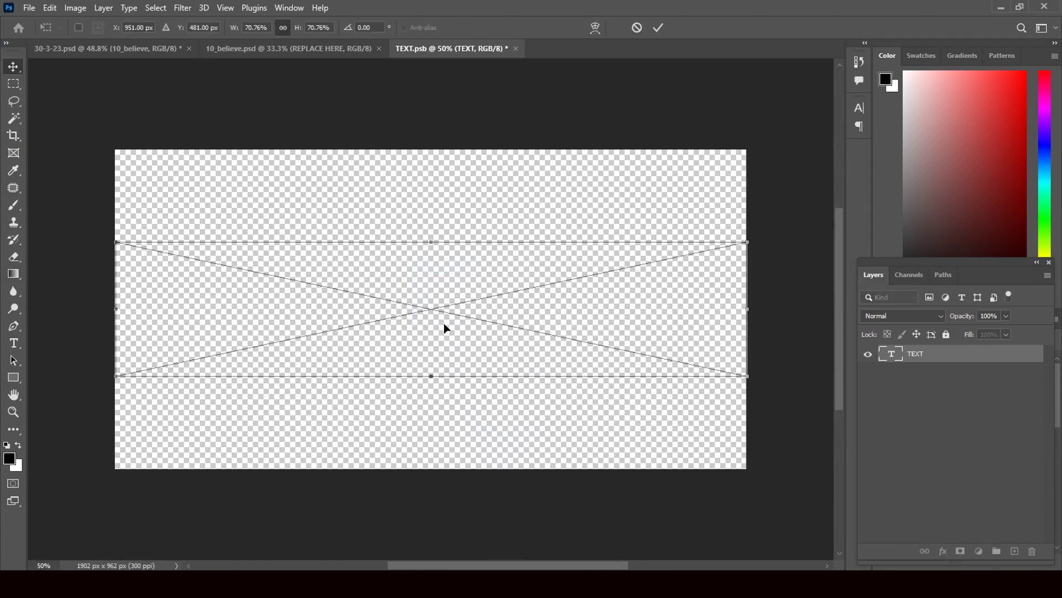
Shrink the placed सिने आर्ट्स image, centre it on the canvas and commit it
left_click_drag(748, 376, 573, 308)
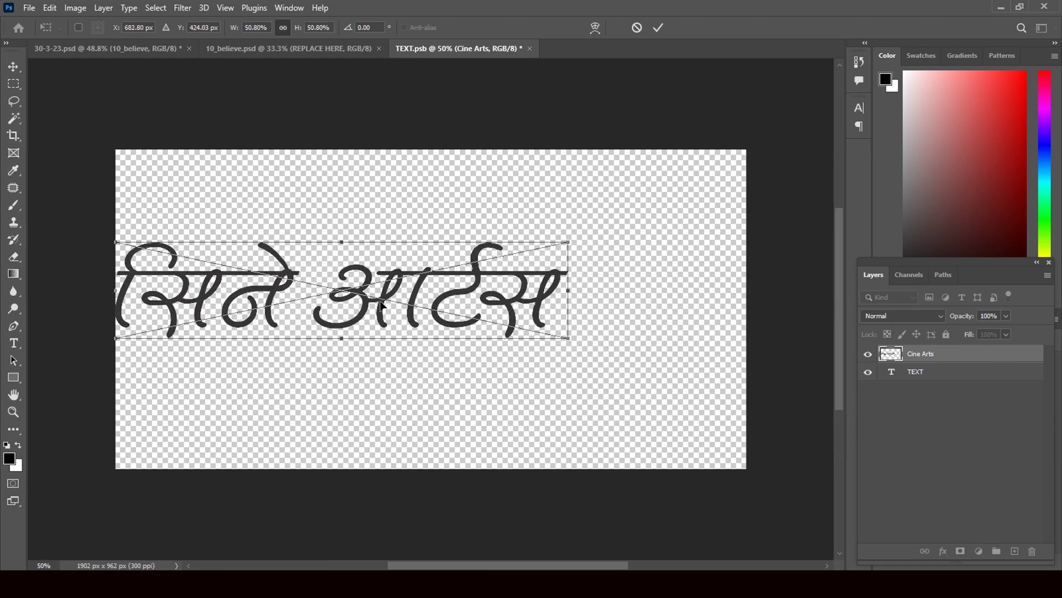
left_click_drag(383, 310, 466, 319)
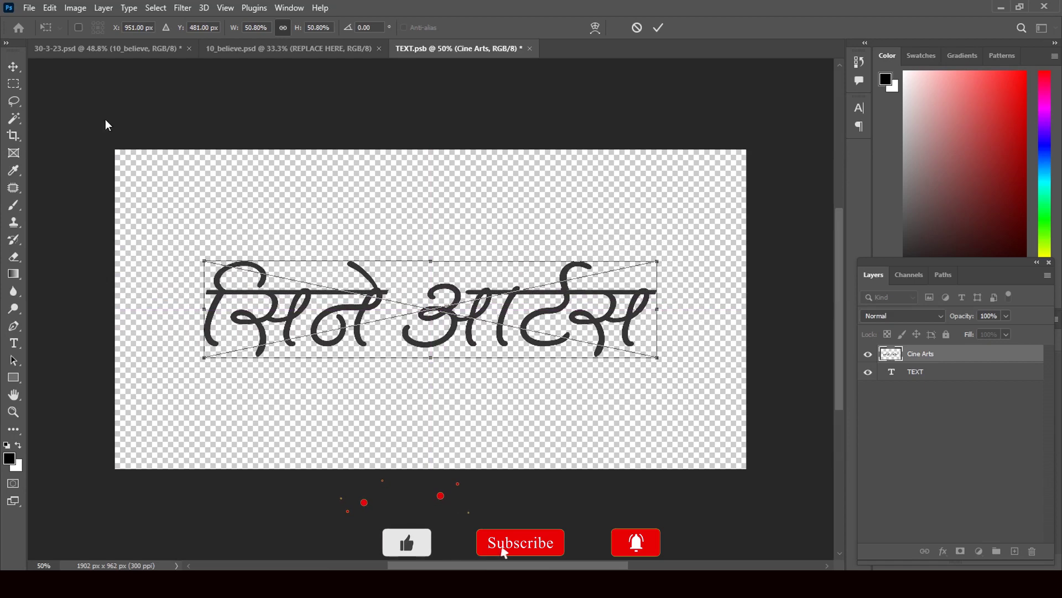
left_click(13, 66)
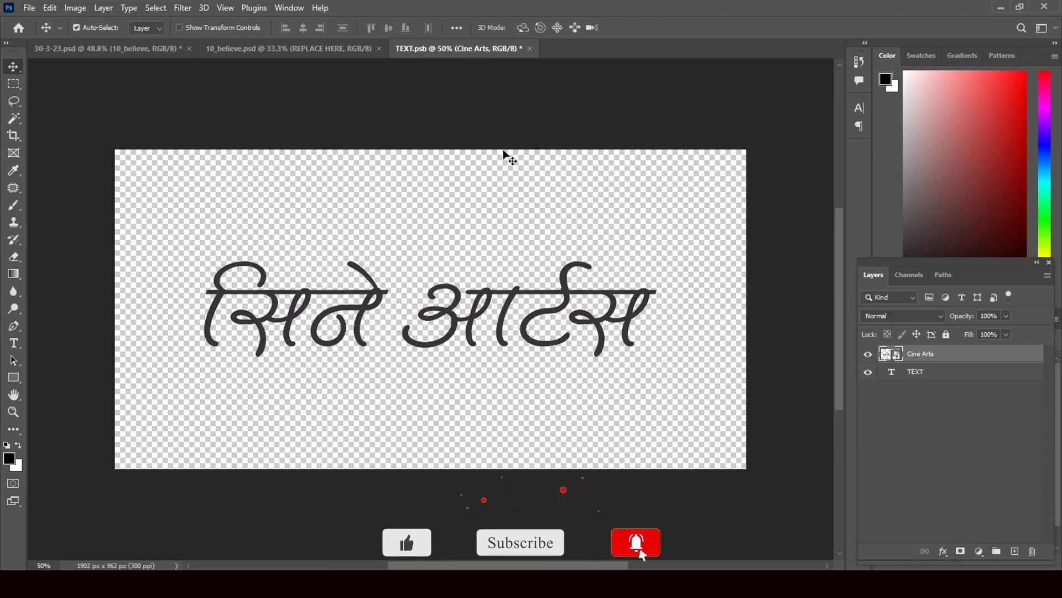
Close TEXT.psb and 10_believe, saving each so the script updates
left_click(529, 48)
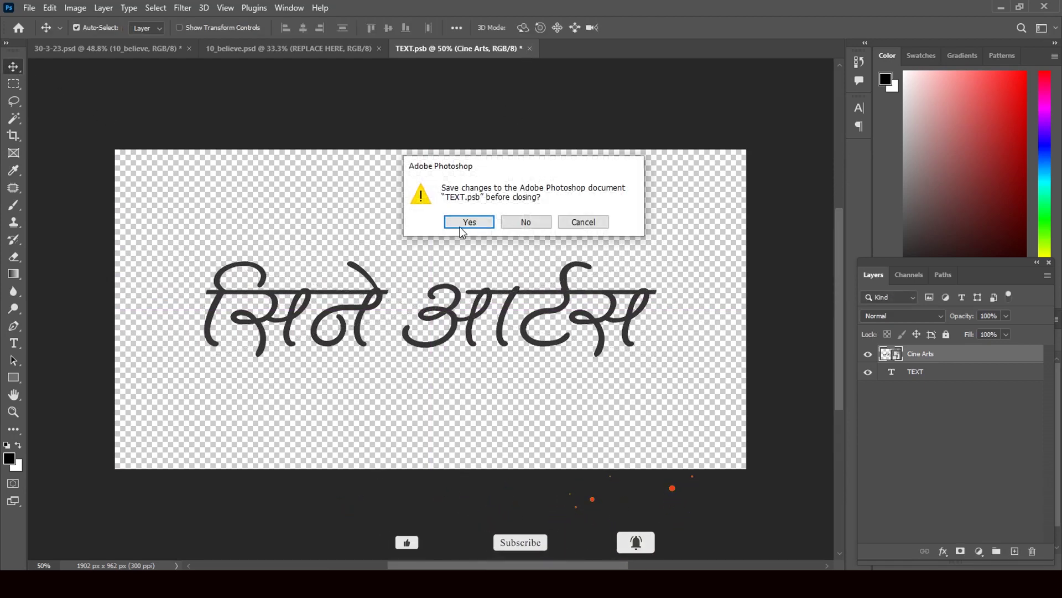
key("Return")
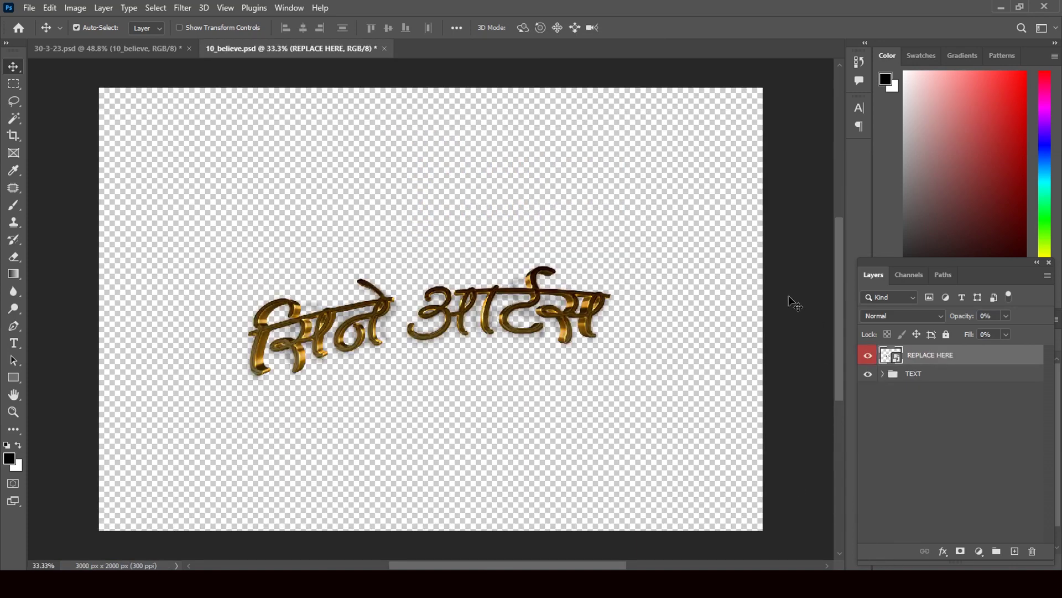
left_click(385, 48)
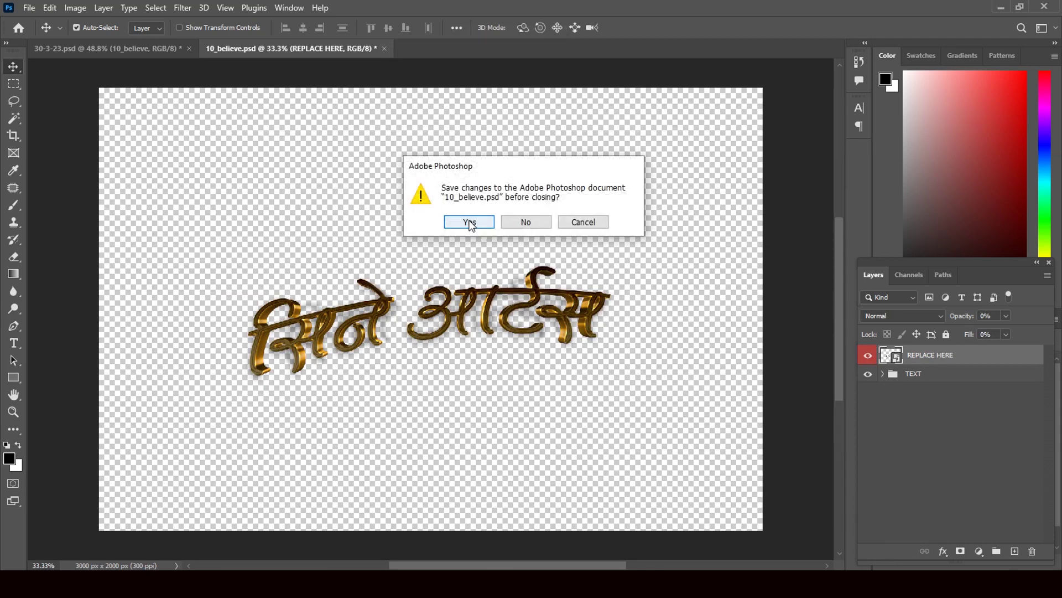
left_click(469, 222)
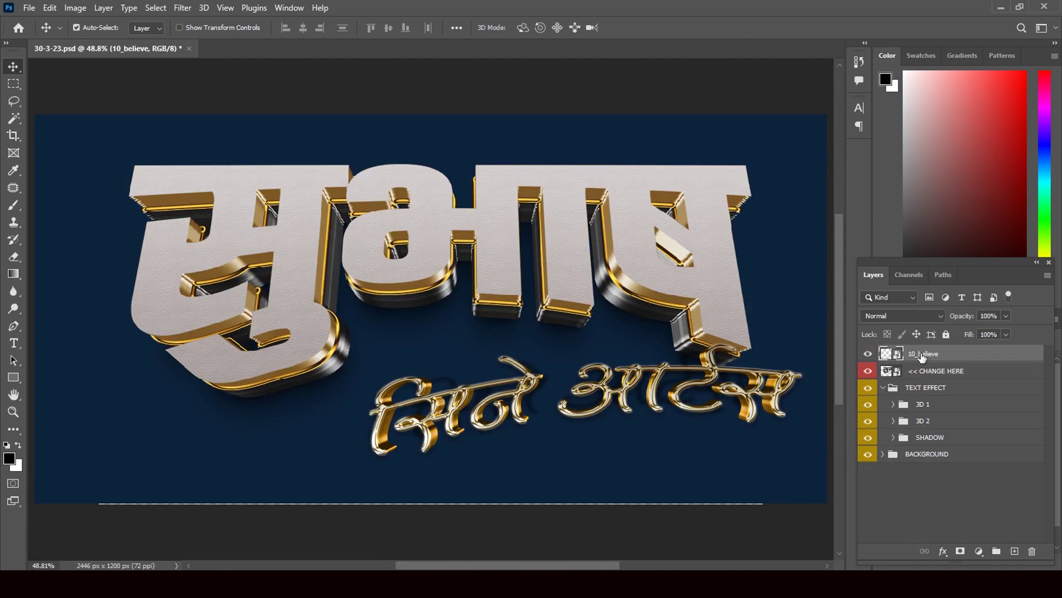
Free-transform the gold सिने आर्ट्स script, enlarging it and placing it just beneath सुभाष
key("ctrl+t")
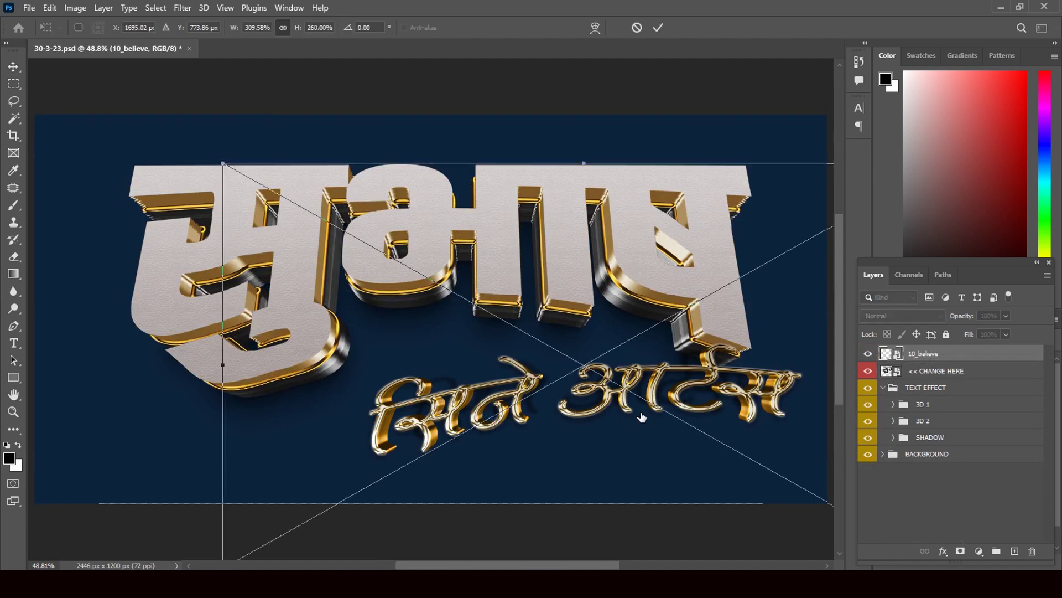
left_click_drag(599, 406, 612, 383)
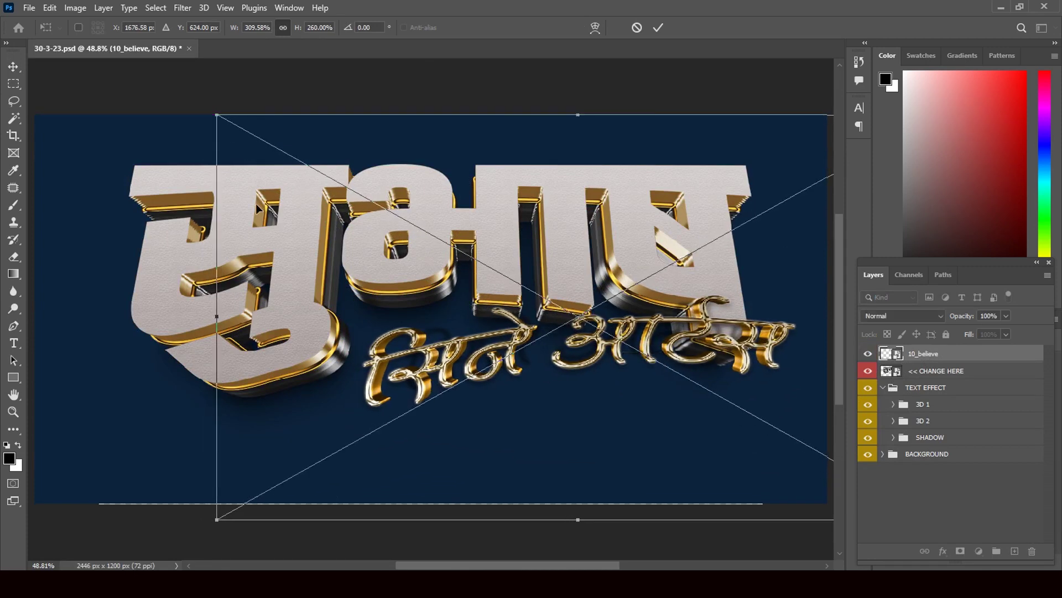
left_click_drag(217, 116, 296, 212)
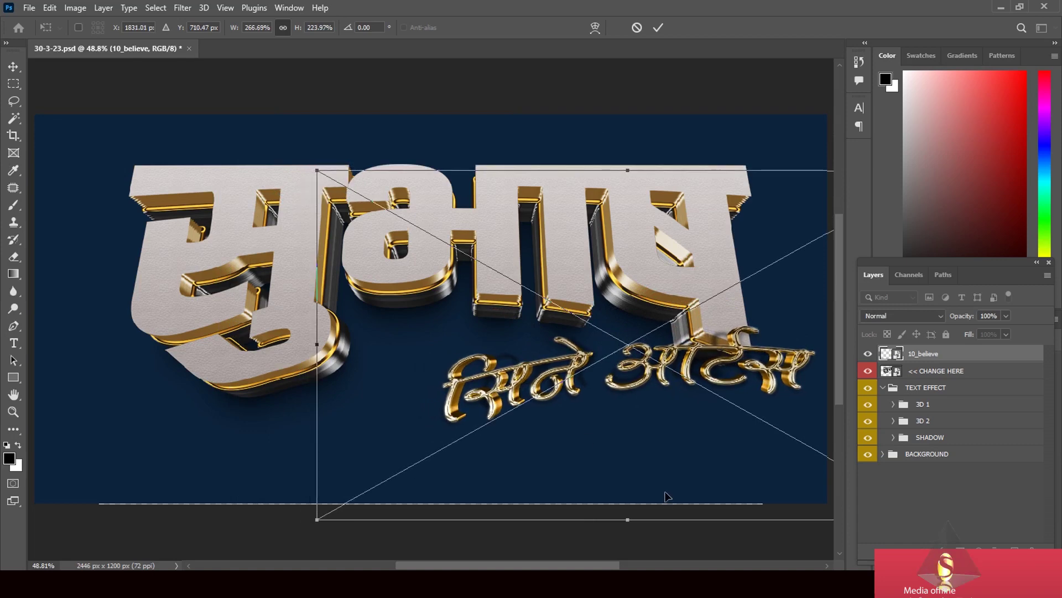
left_click_drag(664, 493, 634, 474)
left_click_drag(611, 457, 592, 457)
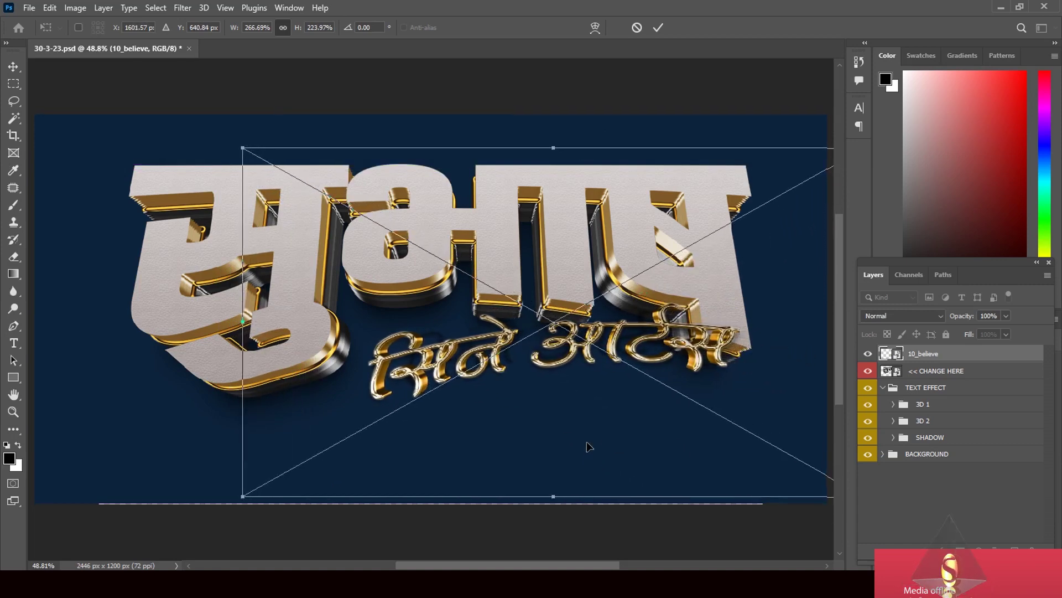
key("ctrl+minus")
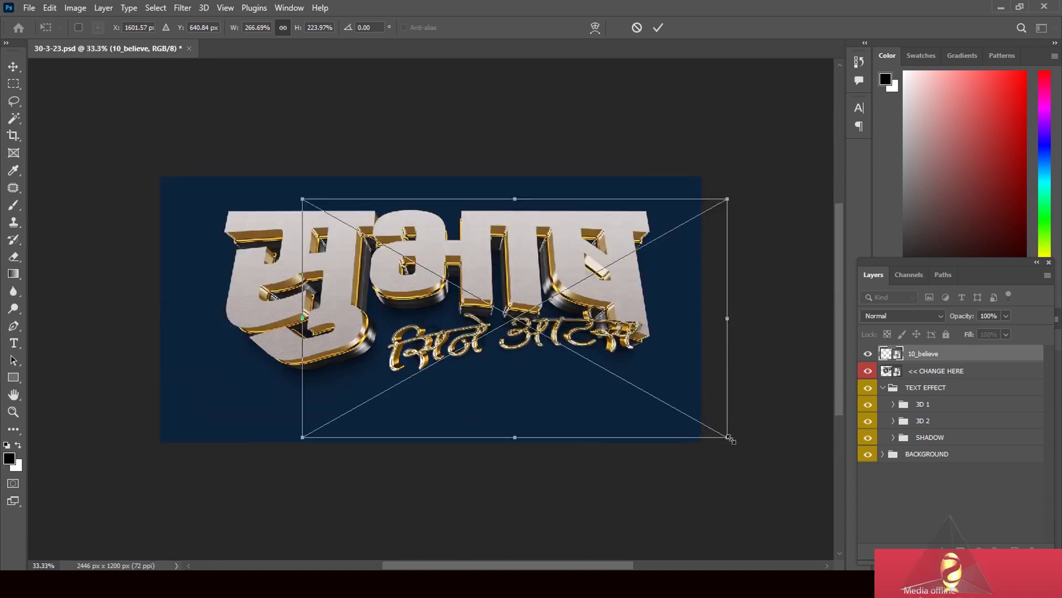
left_click_drag(730, 438, 788, 474)
left_click_drag(690, 444, 691, 432)
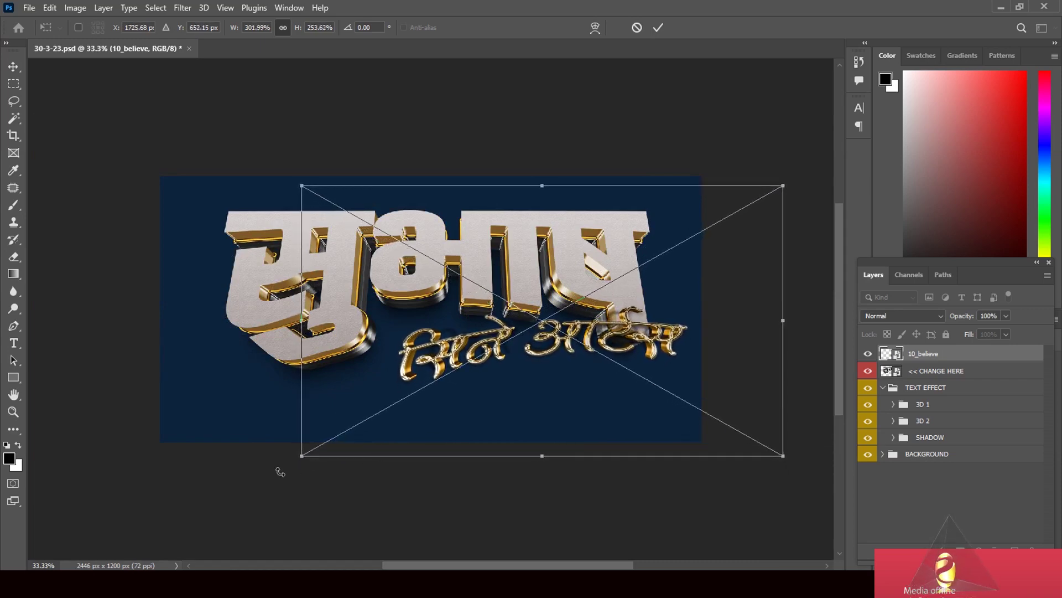
left_click_drag(303, 457, 270, 474)
mouse_move(786, 473)
left_mouse_down()
mouse_move(811, 486)
mouse_move(786, 475)
left_mouse_up()
left_click_drag(665, 469, 659, 459)
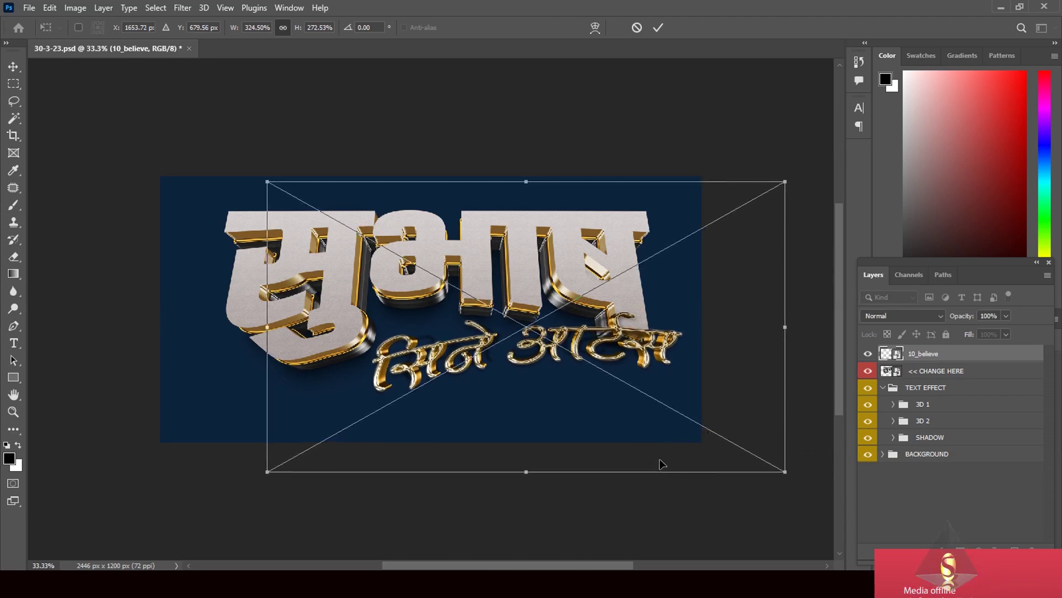
left_click(15, 67)
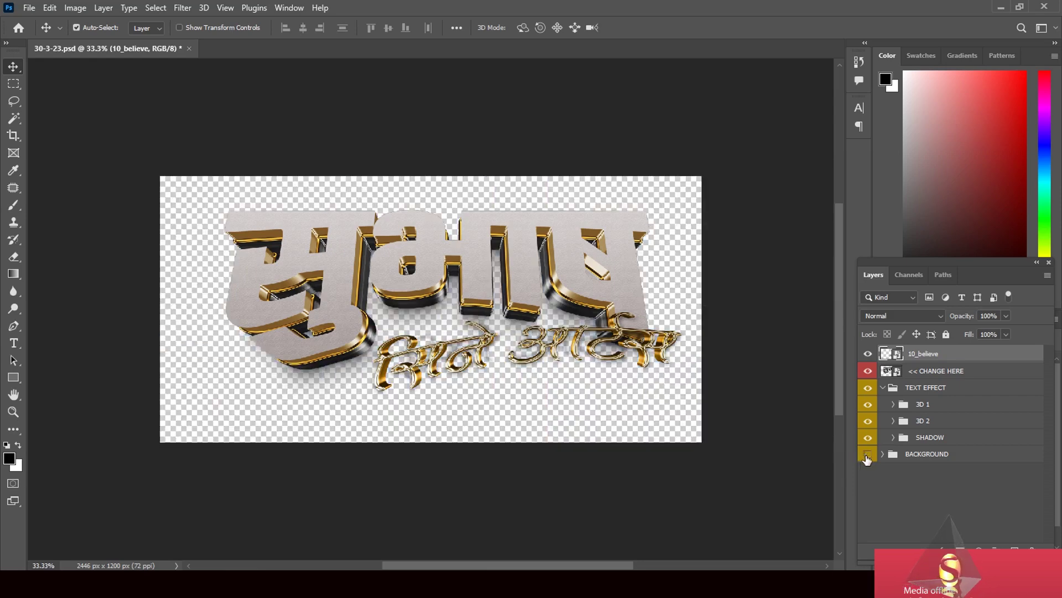
Make the BACKGROUND group visible again to restore the navy backdrop
left_click(867, 454)
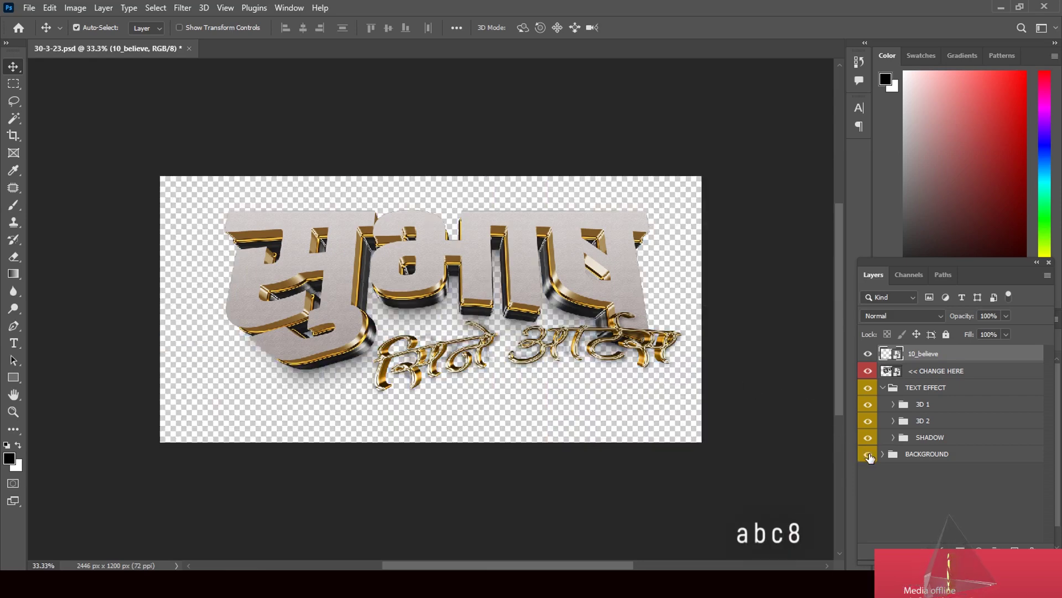